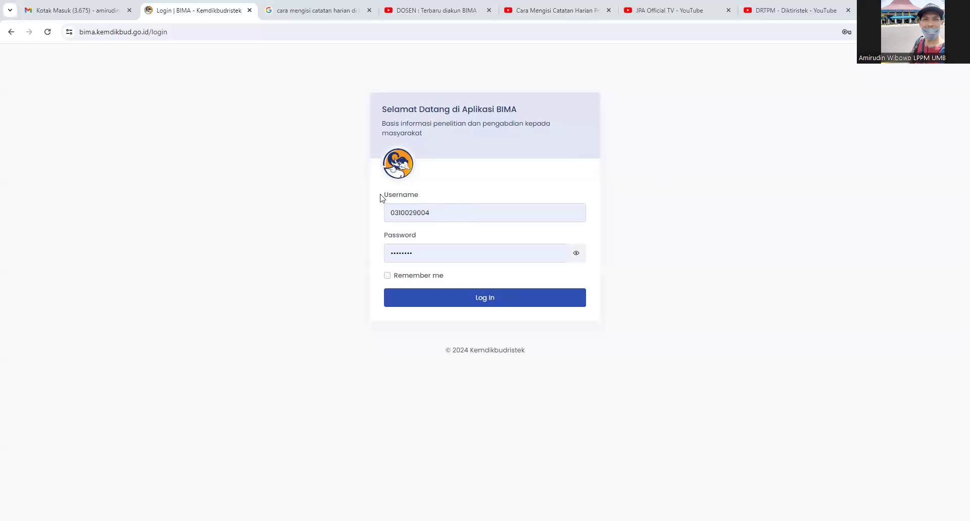
Log in to BIMA and open the research daily notes (Catatan Harian) of the 2024 Penelitian Fundamental - Reguler project.
click(477, 299)
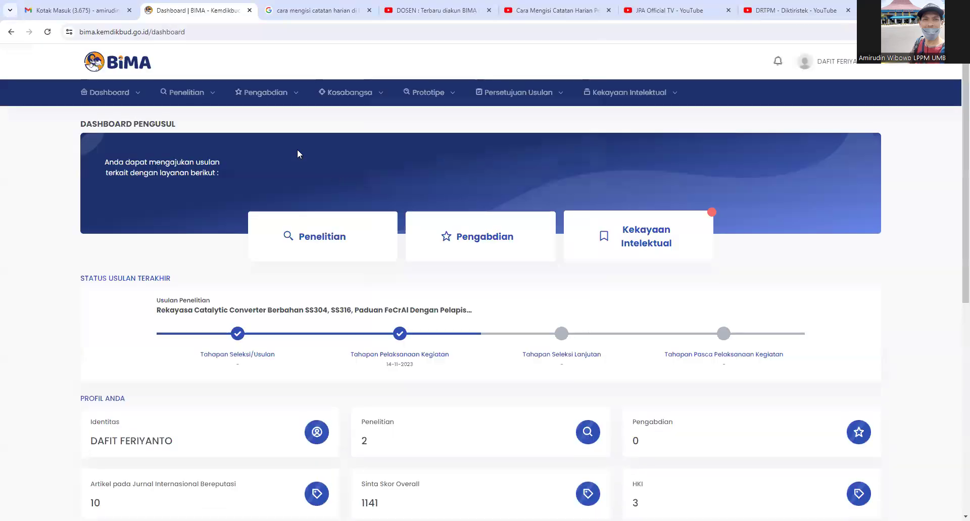
click(572, 175)
mouse_move(183, 93)
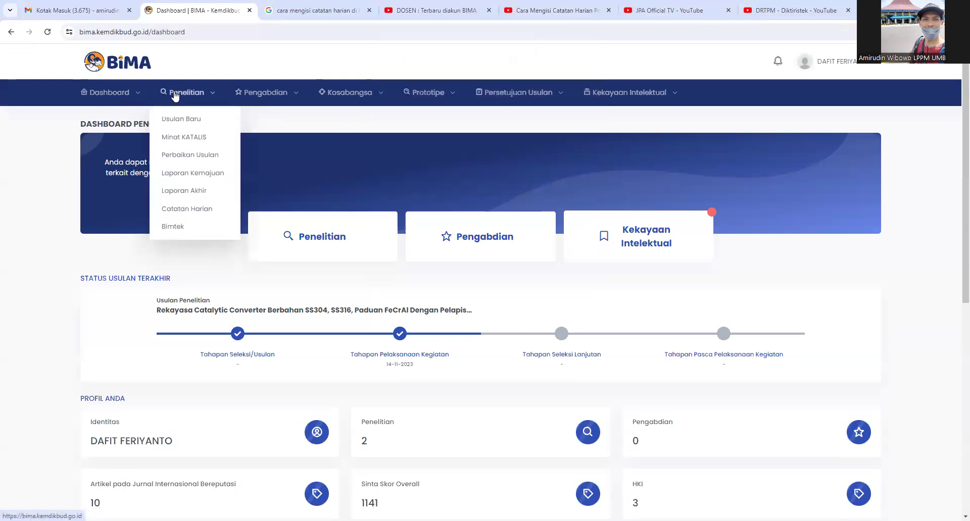
click(200, 215)
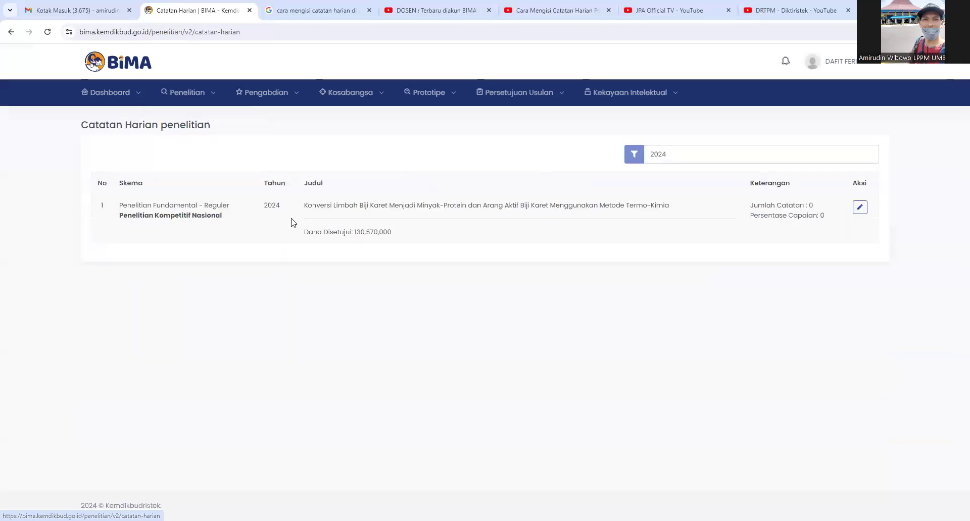
click(860, 208)
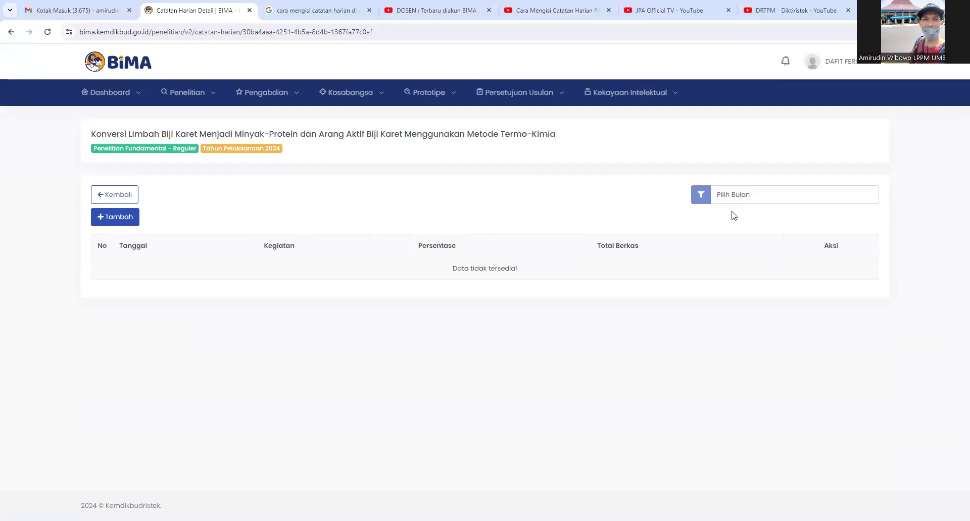
Filter the project's daily notes by Juli and reset the month filter to Pilih Bulan.
click(737, 197)
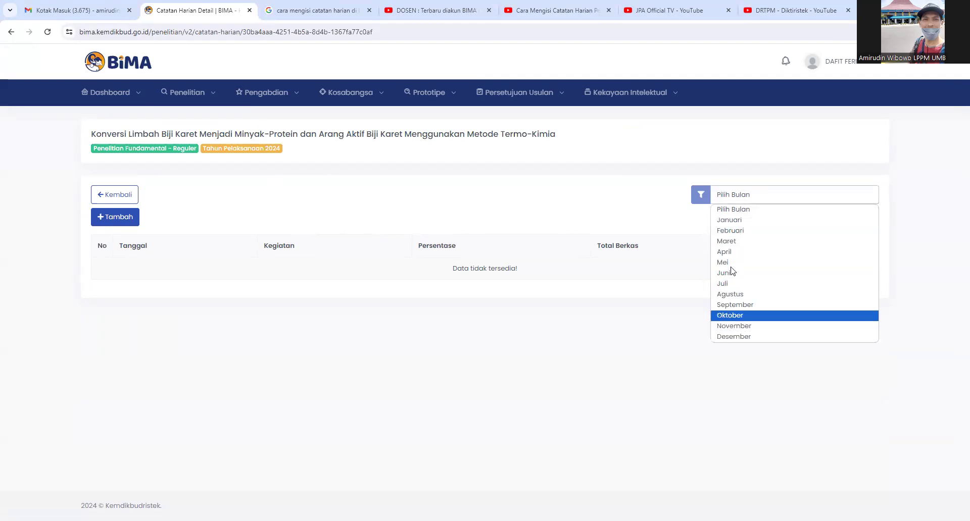
click(732, 283)
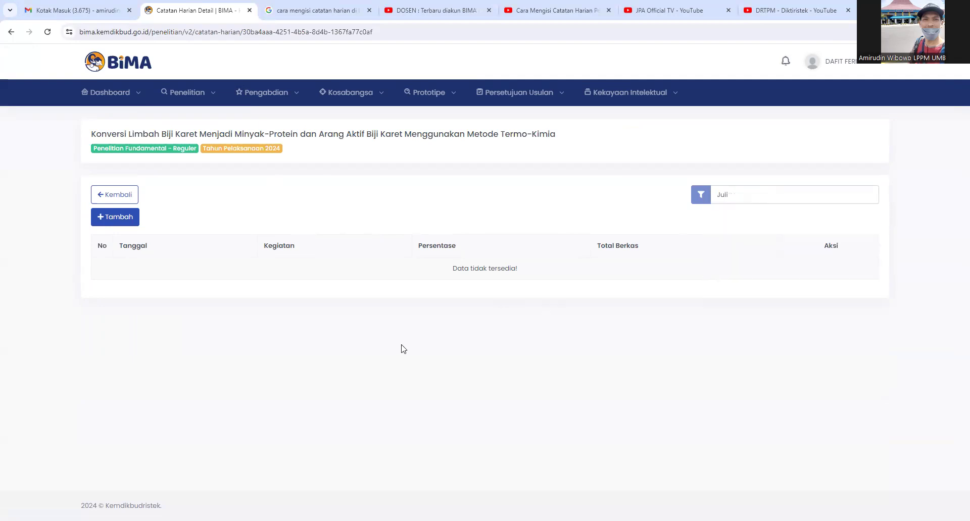
click(722, 201)
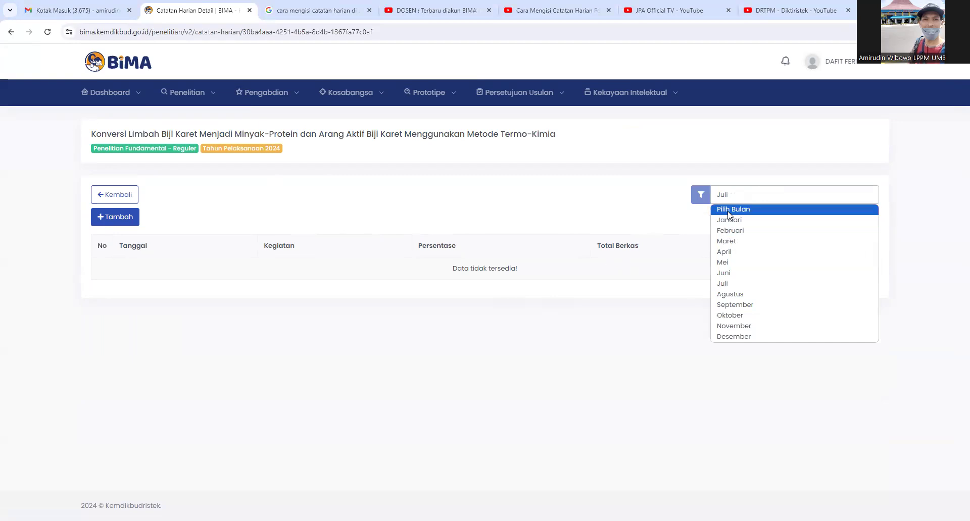
click(731, 211)
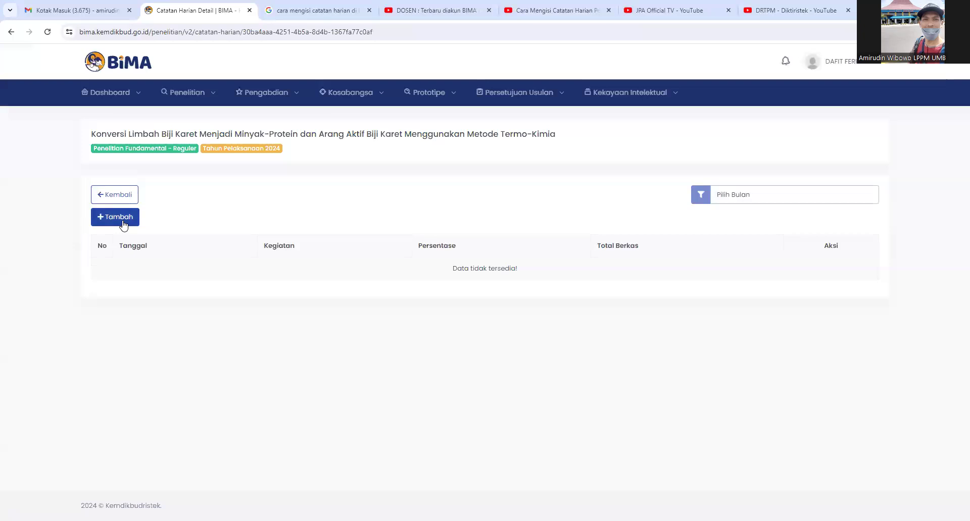
Add a new daily note and set its date to 12/03/2024.
click(123, 222)
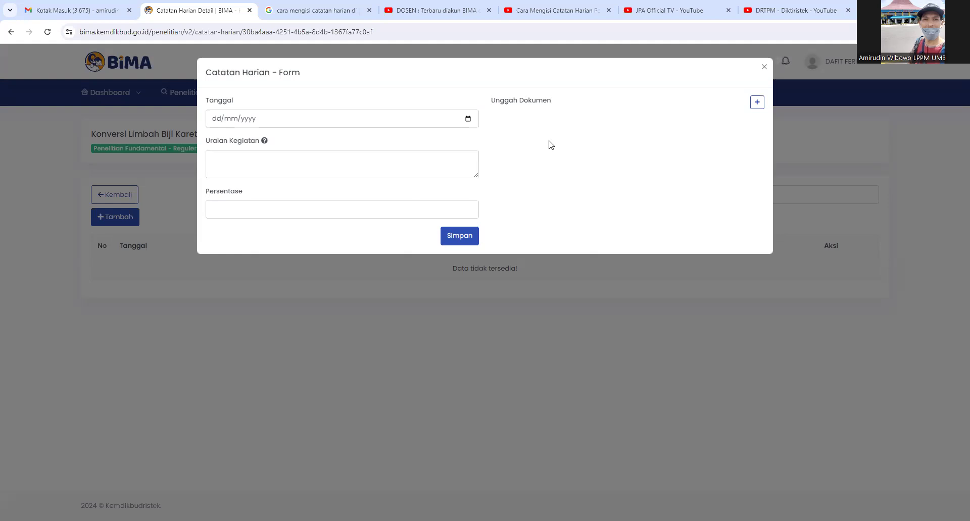
click(468, 119)
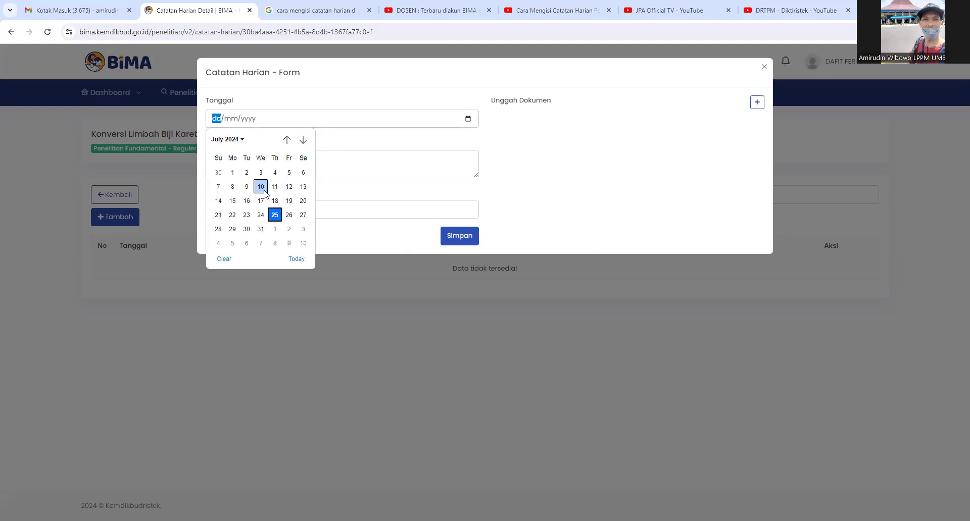
click(241, 141)
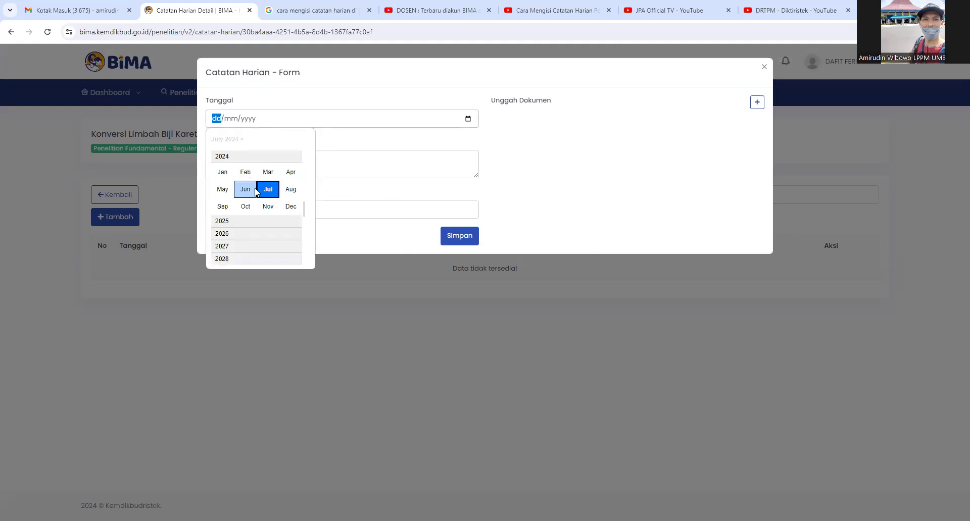
click(270, 172)
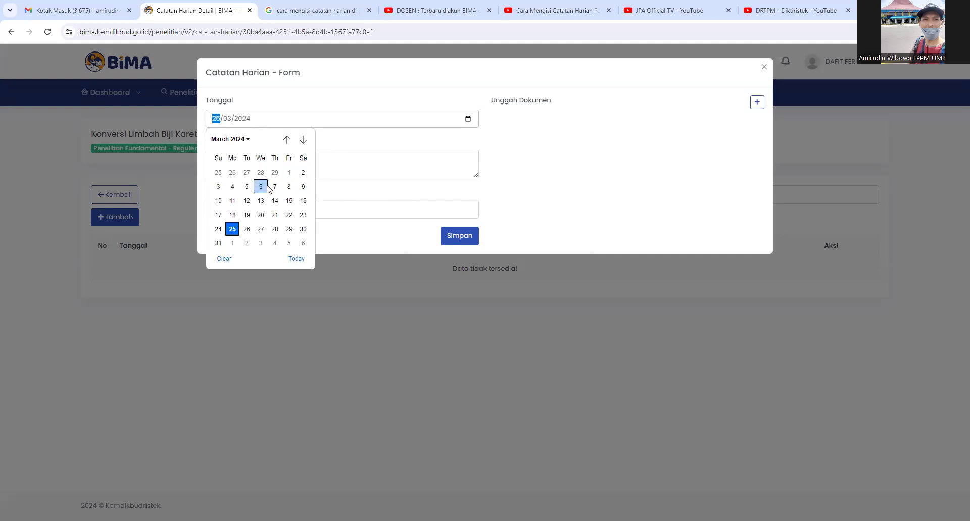
click(247, 201)
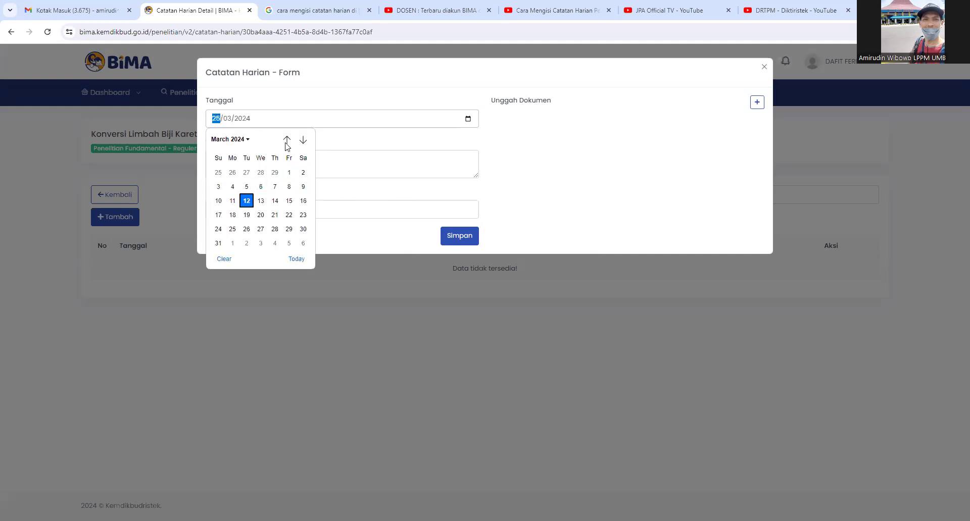
Describe the activity as "Menyiapkan Proposal bersama tim peneliti" and set its percentage to 80.
click(340, 160)
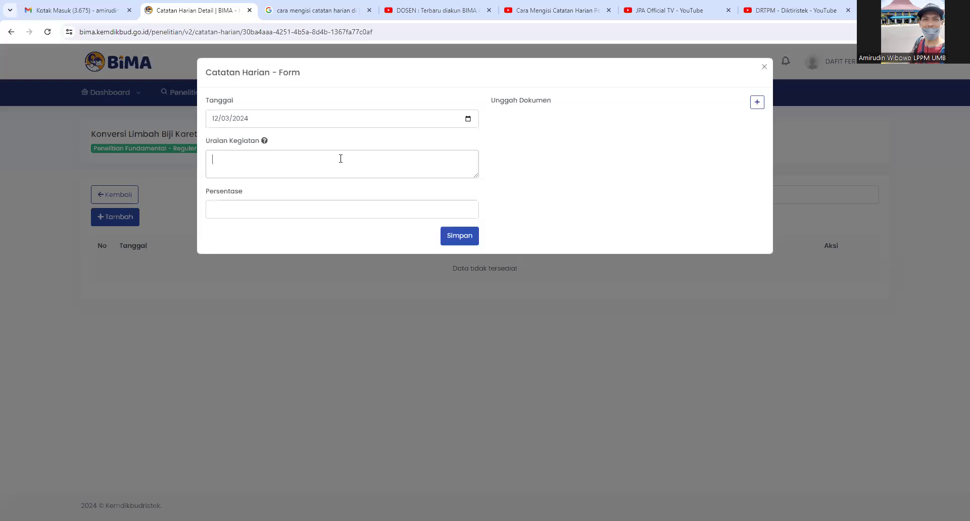
text(Menyiapak)
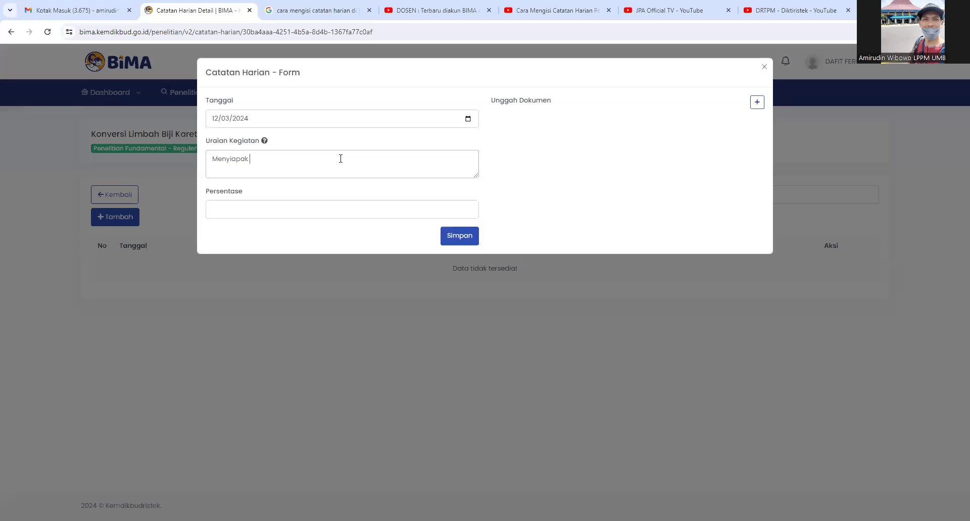
key(BackSpace)
key(BackSpace)
text(kan Proposal bersama tim )
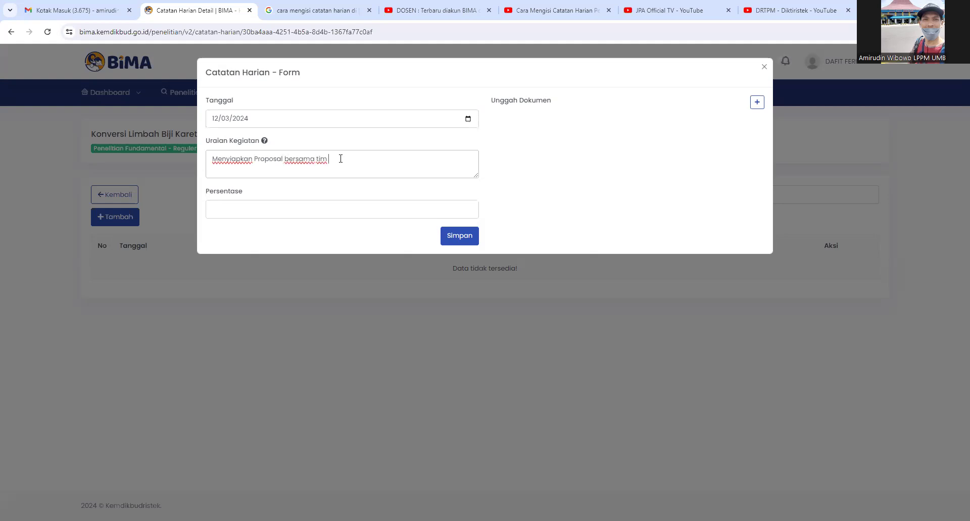
text(peneliti)
click(312, 212)
text(80)
click(473, 239)
Attach the PDF 2019 from the 00.PENELITIAN > 00 HIBAH folder on Data (G:) to the note and save it.
click(756, 102)
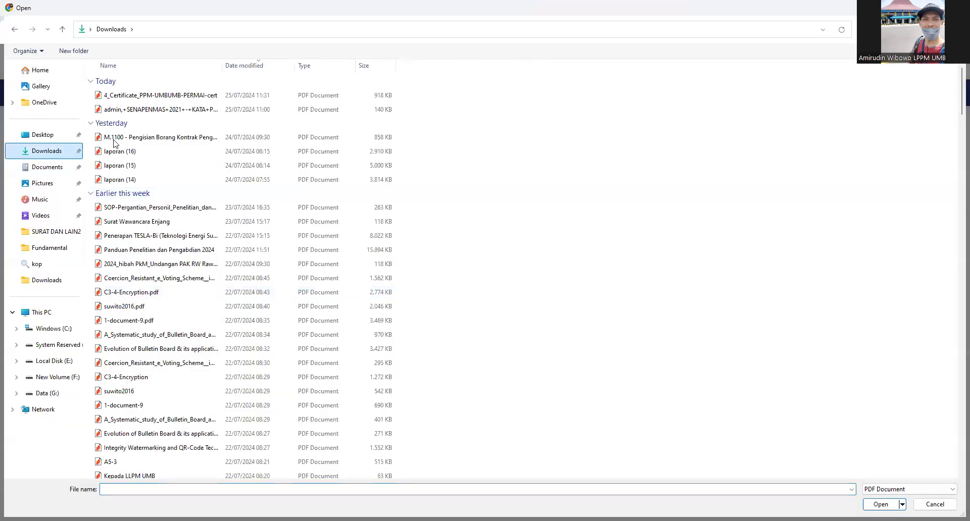
click(66, 135)
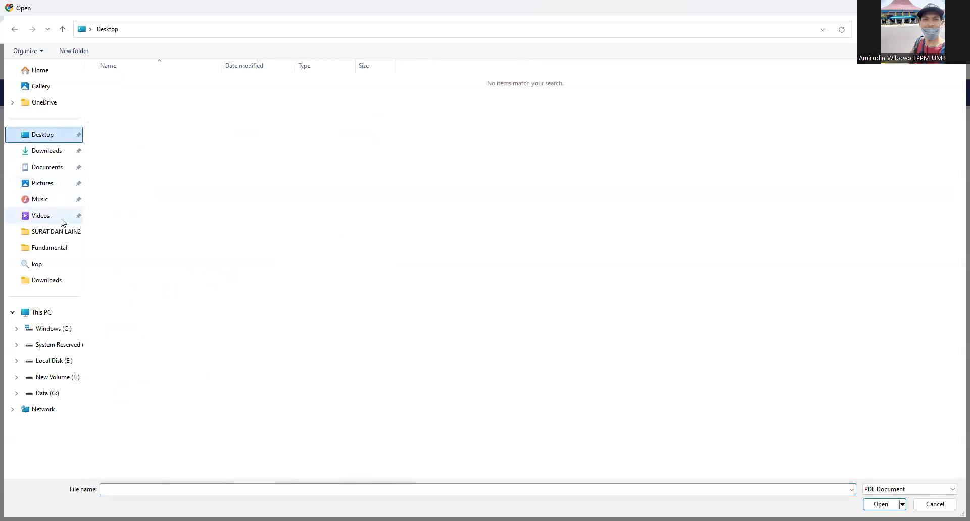
click(64, 170)
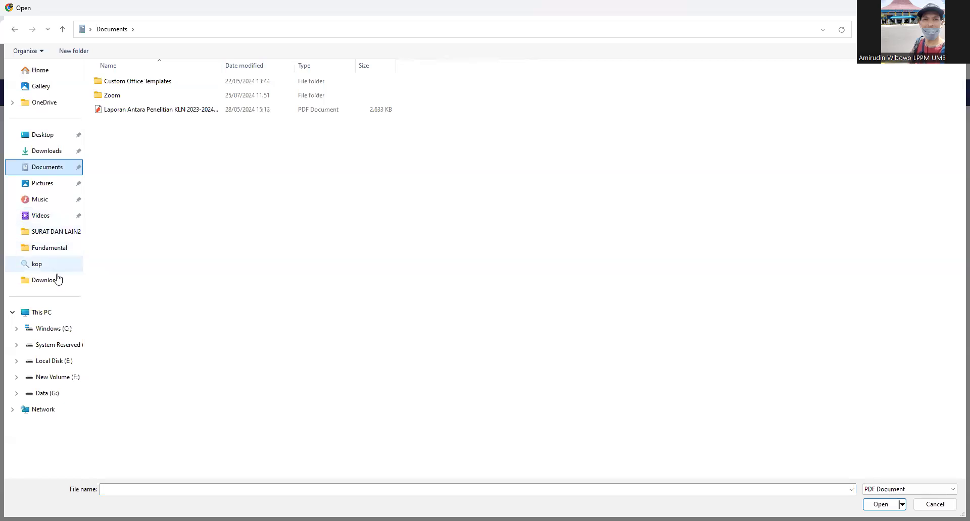
click(62, 381)
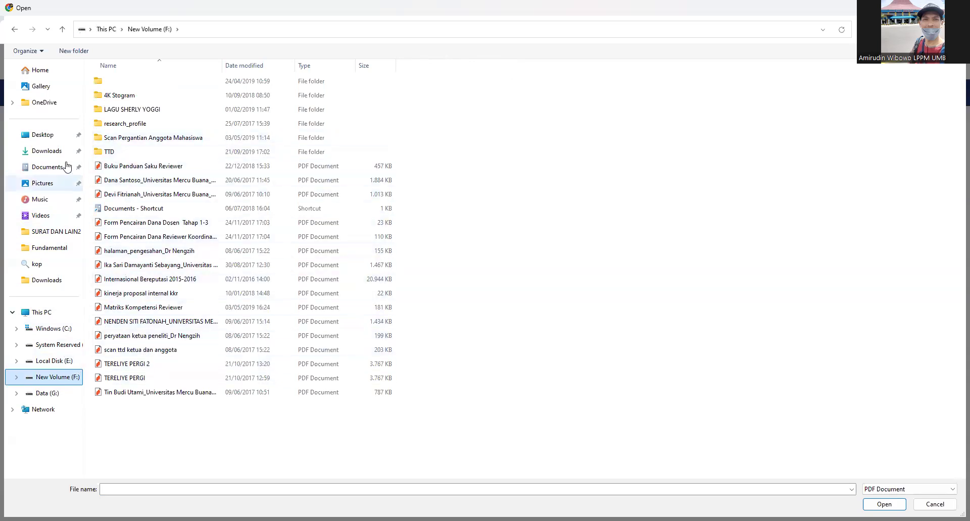
click(56, 151)
click(61, 183)
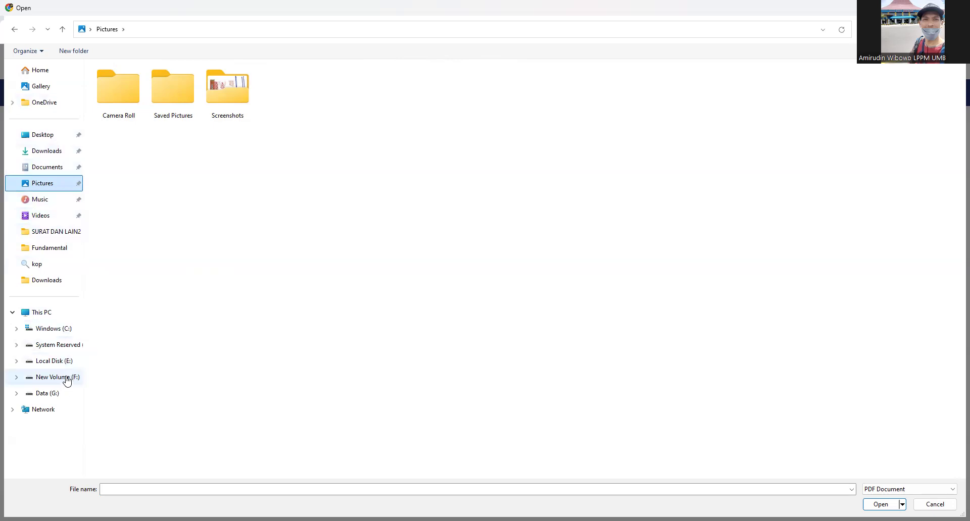
click(66, 393)
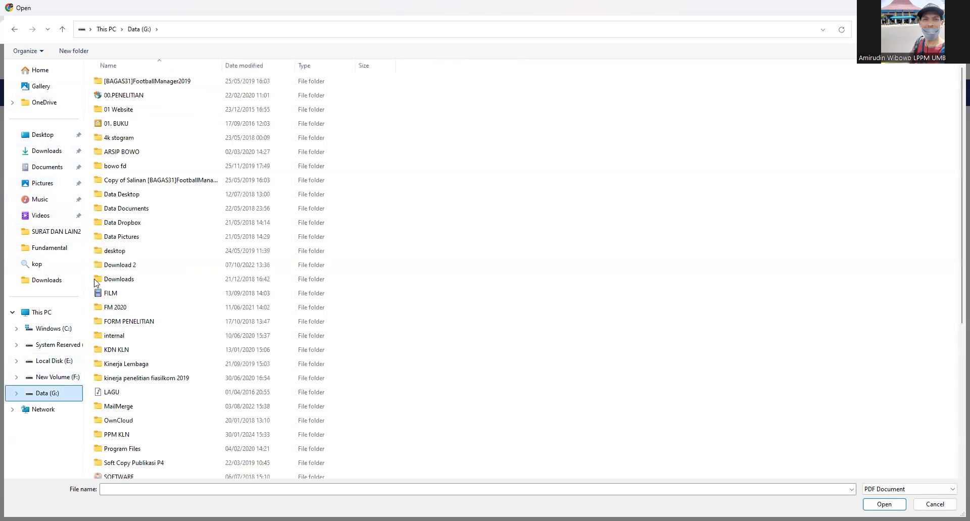
double_click(116, 99)
double_click(120, 83)
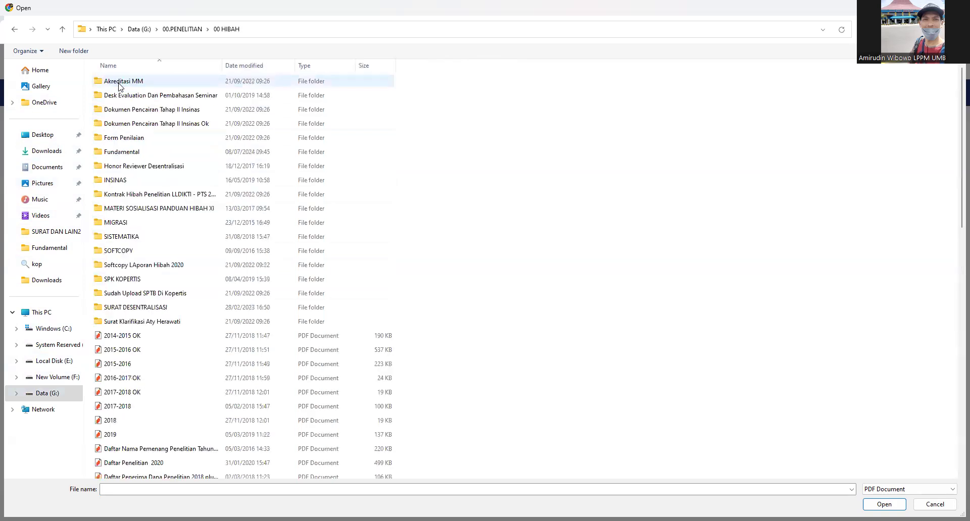
scroll(140, 397, down, 3)
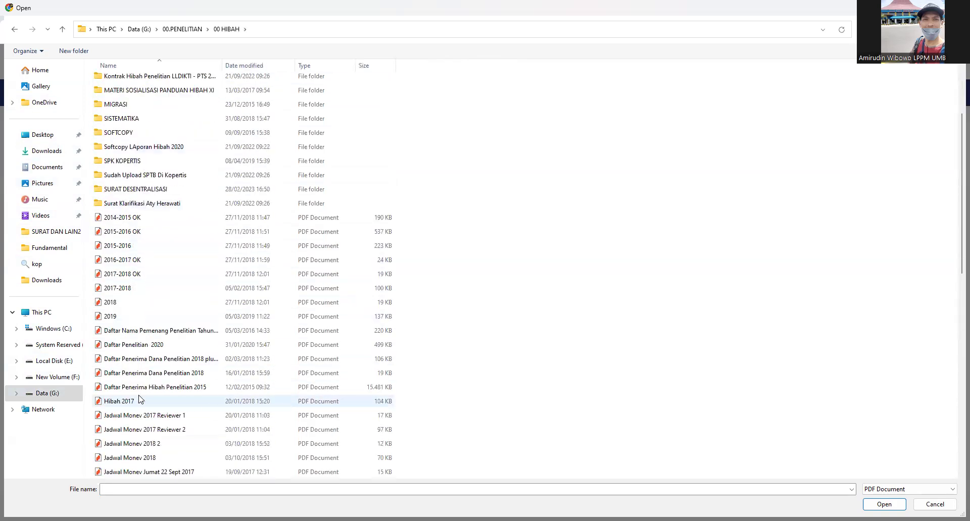
double_click(124, 317)
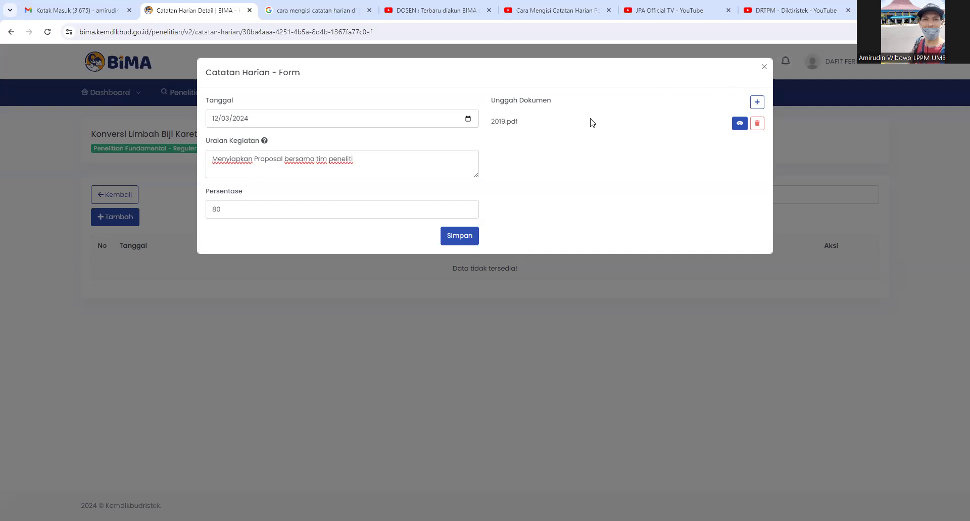
click(471, 241)
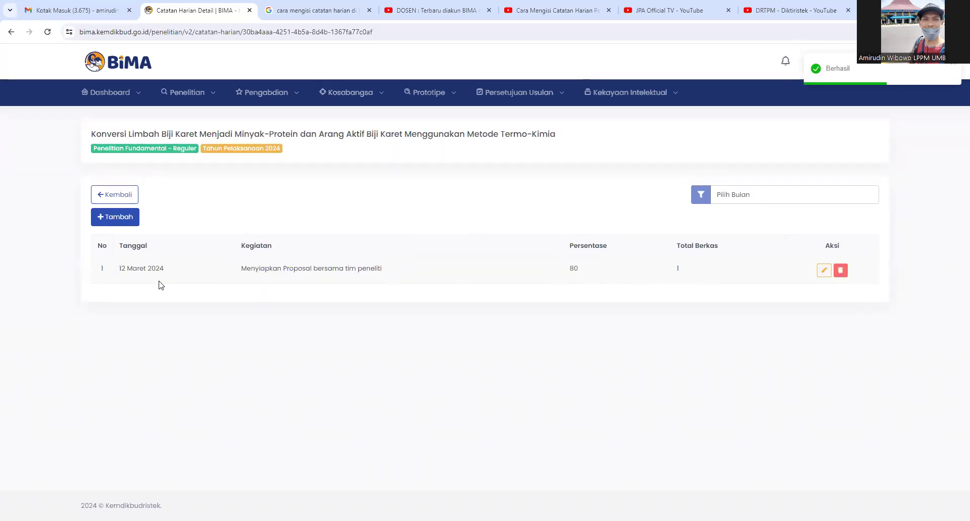
Check the saved note under the month filters Januari and Maret, leaving the list filtered by Maret.
click(818, 198)
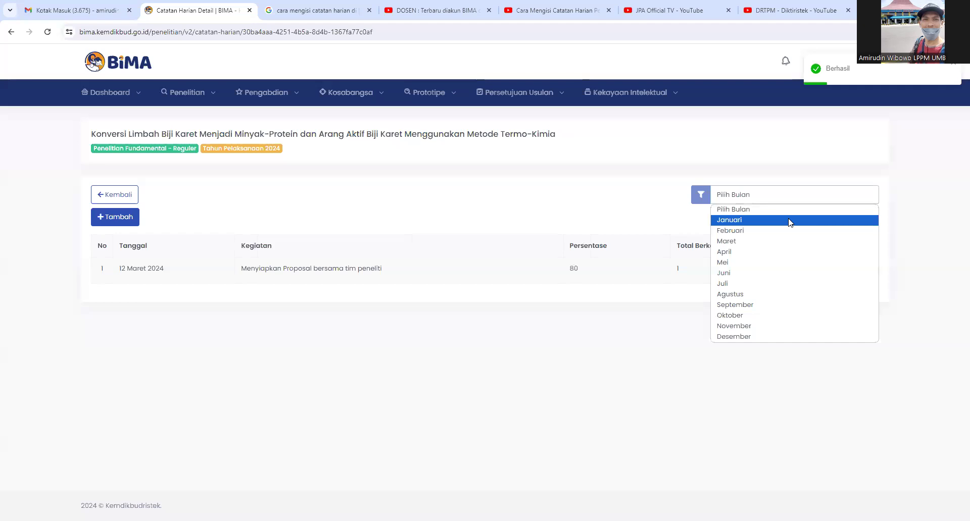
click(790, 221)
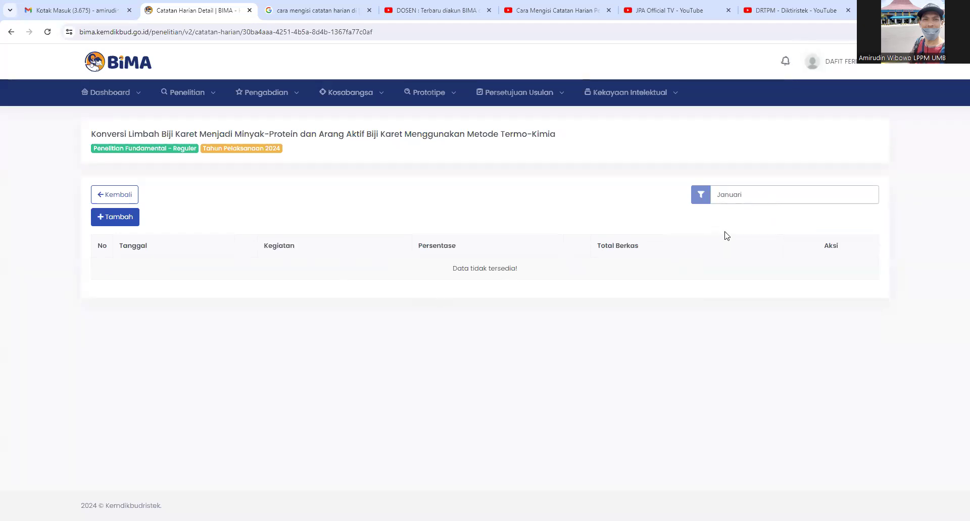
click(748, 200)
click(733, 242)
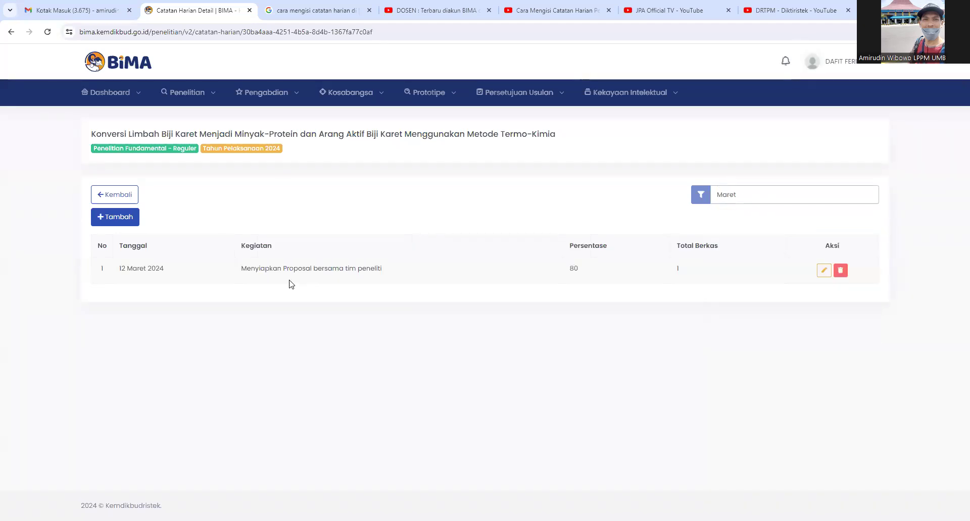
click(737, 197)
click(737, 210)
click(738, 194)
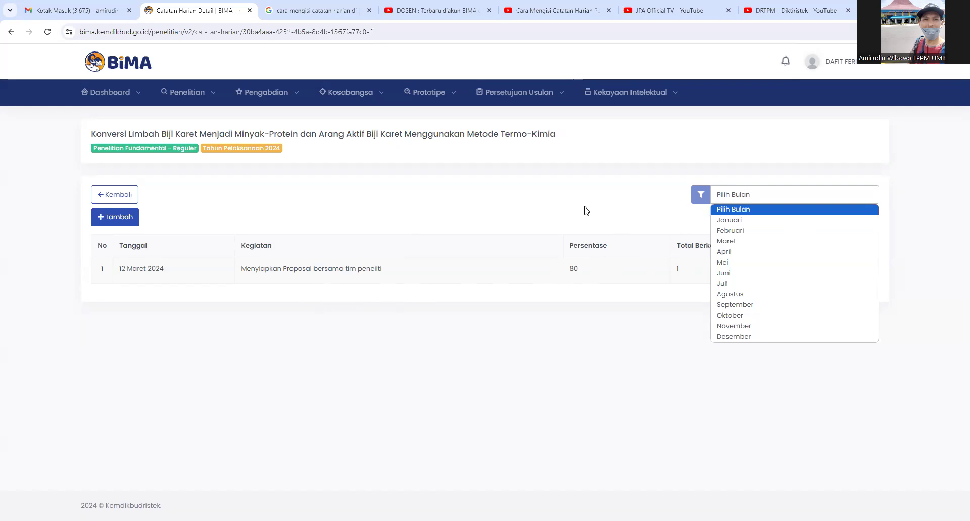
click(723, 243)
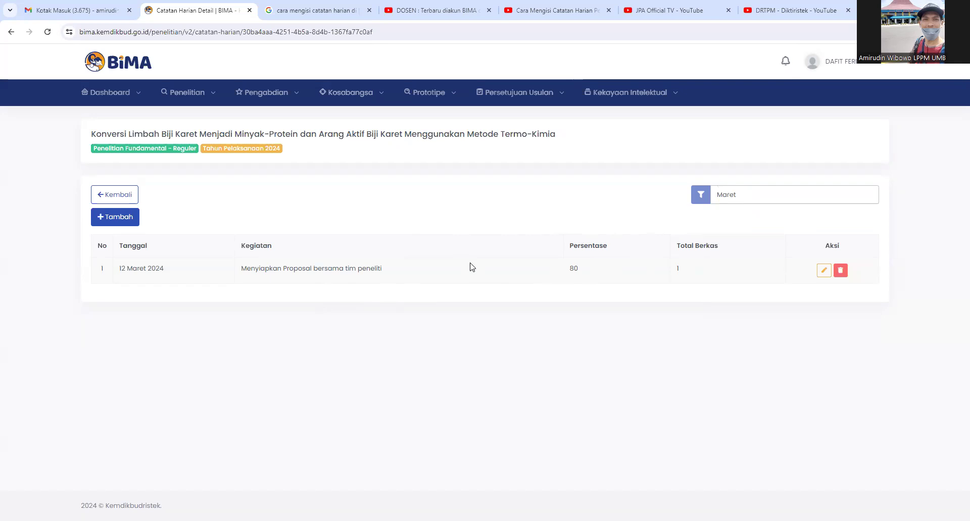
click(115, 219)
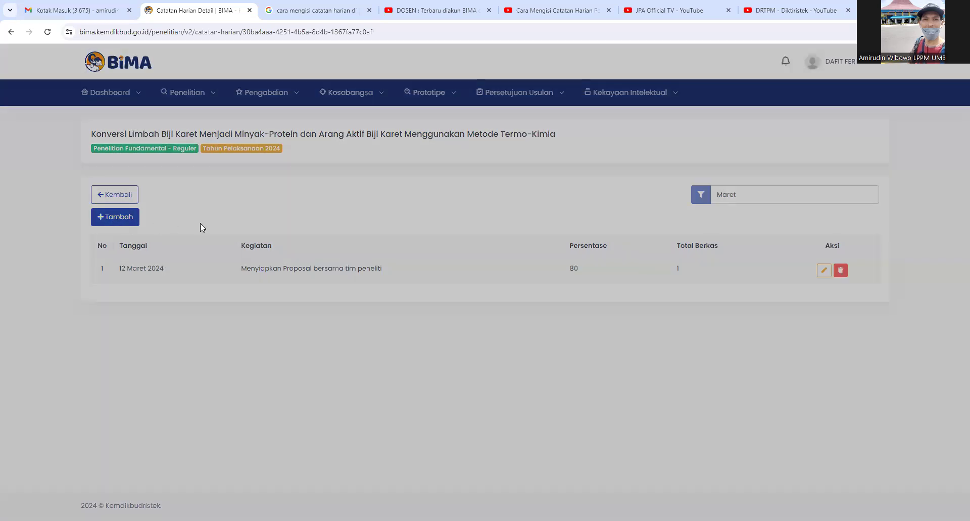
click(313, 120)
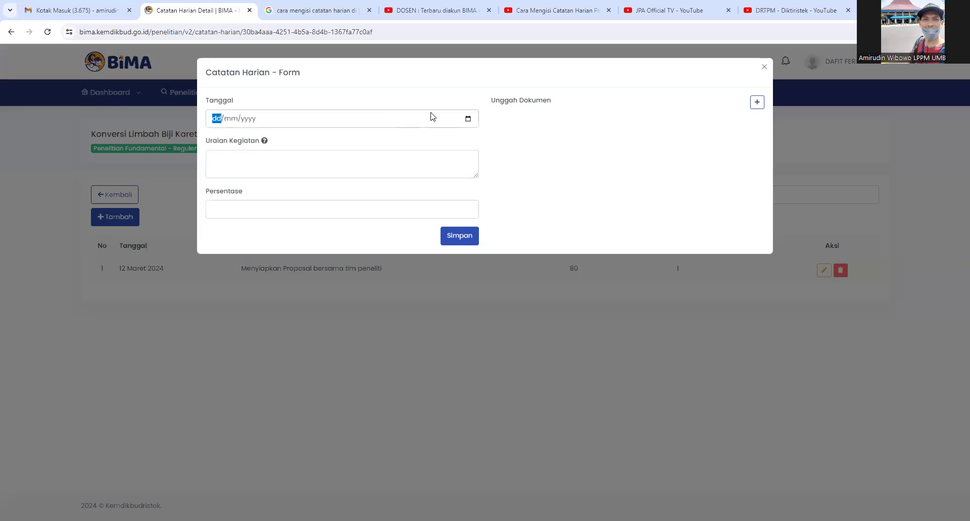
click(468, 119)
click(287, 140)
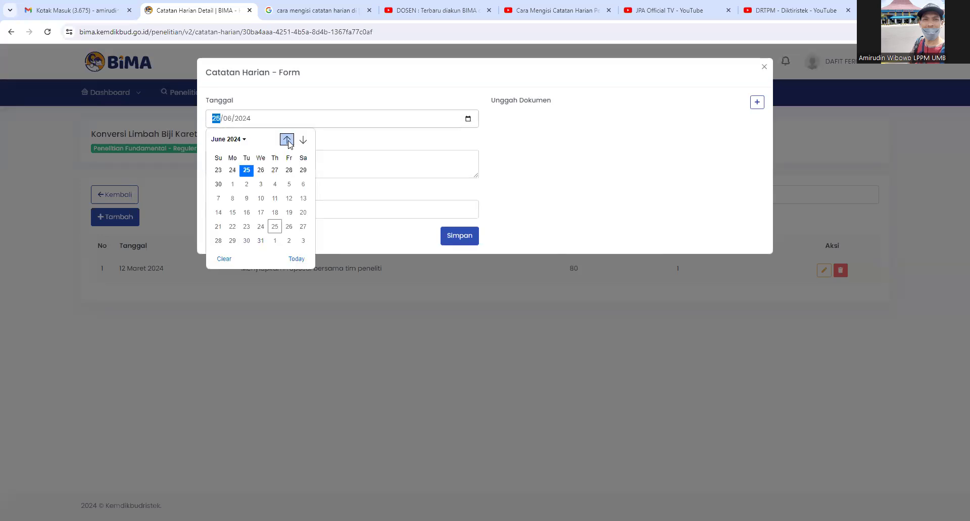
click(287, 140)
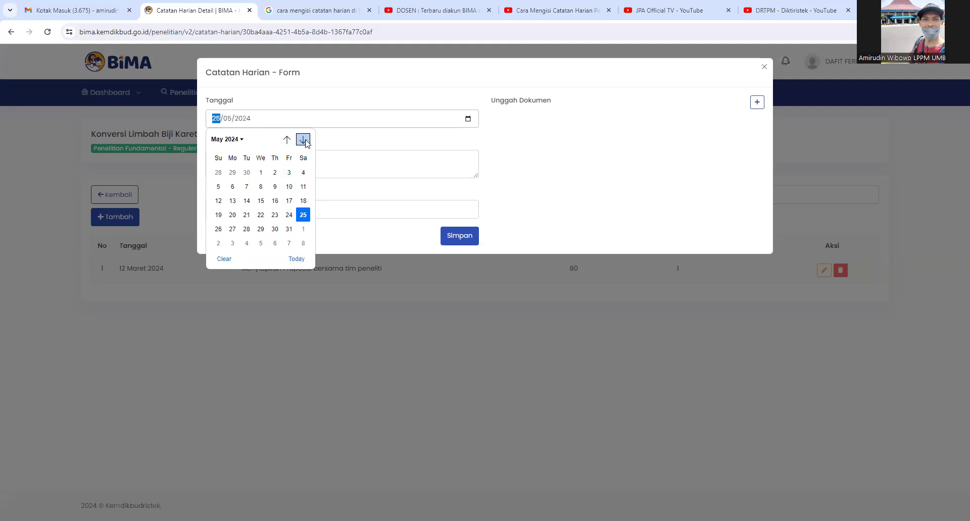
click(500, 170)
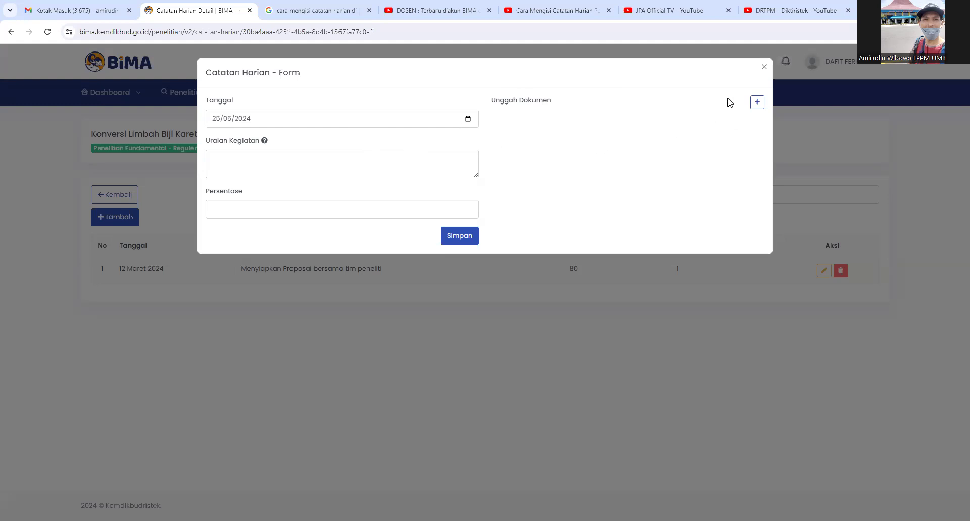
click(765, 69)
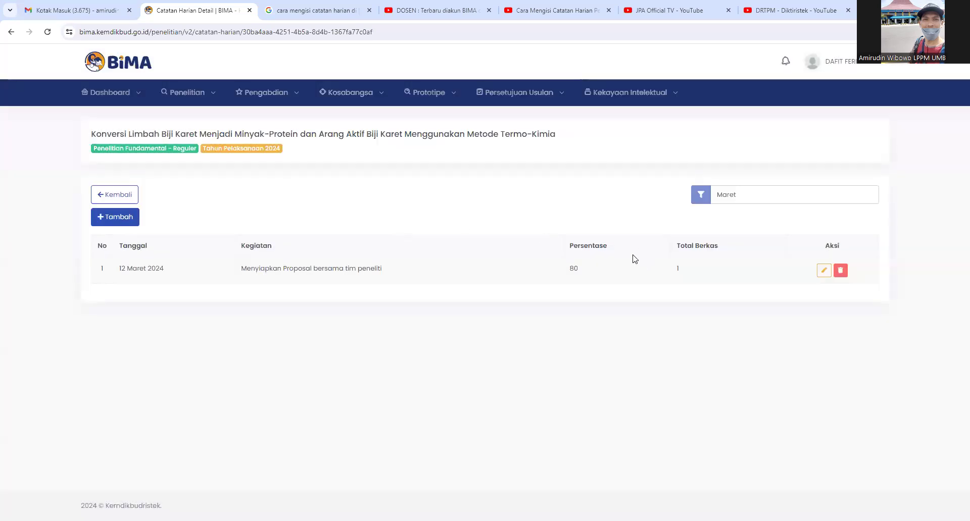
Delete the 12 Maret 2024 daily note and confirm the deletion.
click(841, 271)
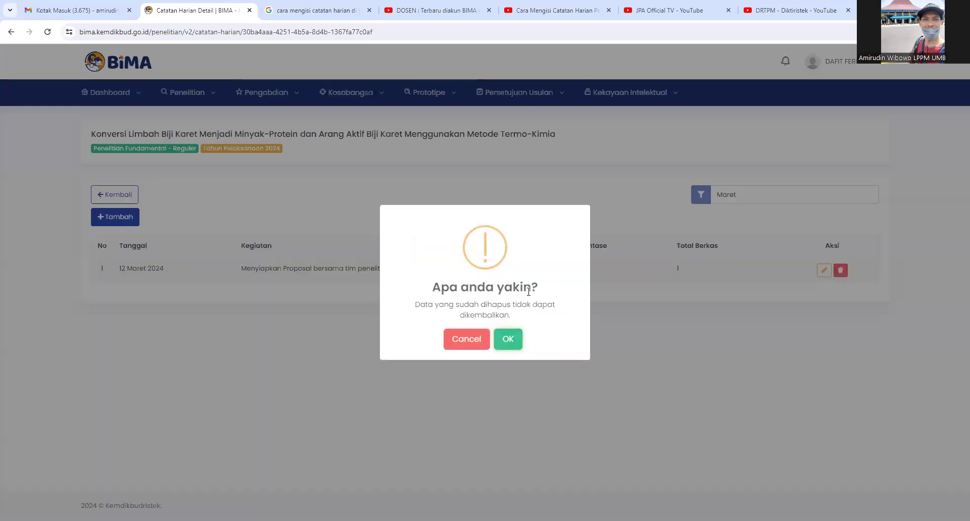
click(509, 338)
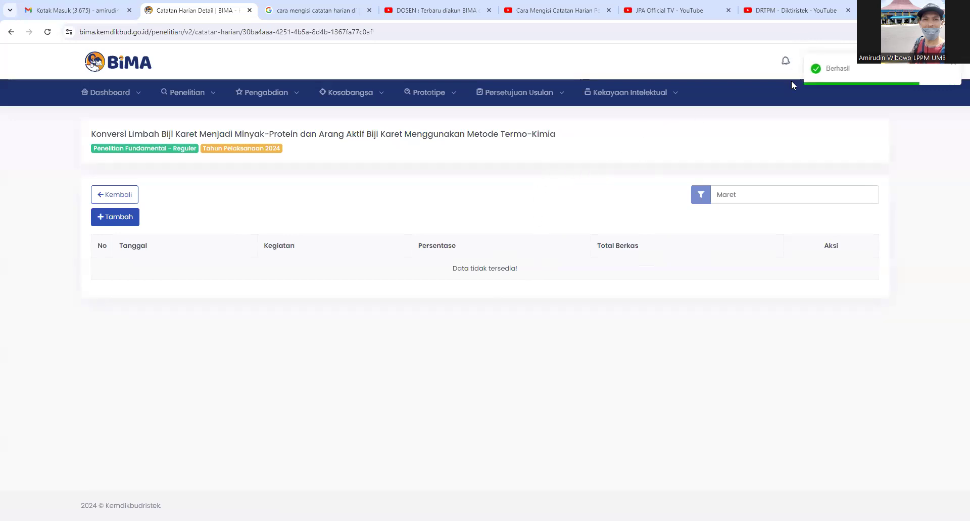
click(956, 68)
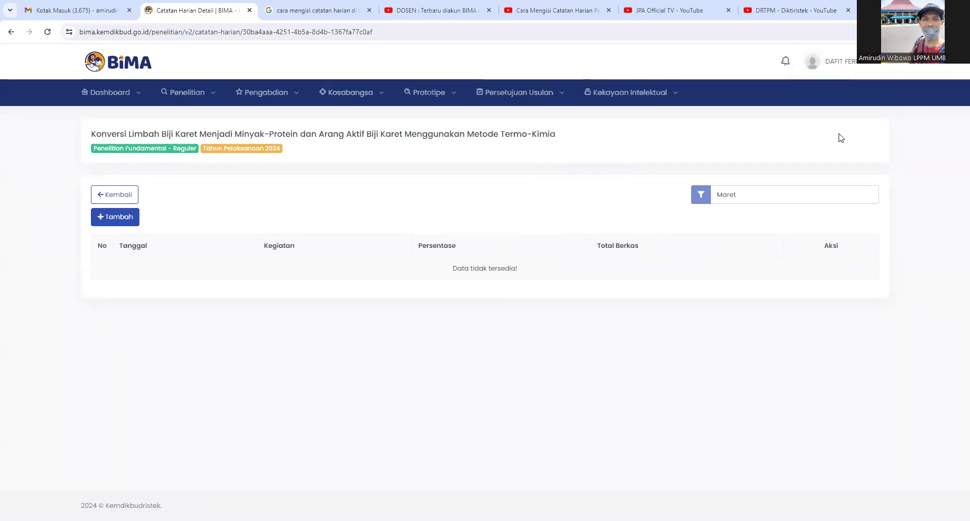
Log out and log in as another researcher, filling in the username and password from the second saved account.
click(839, 67)
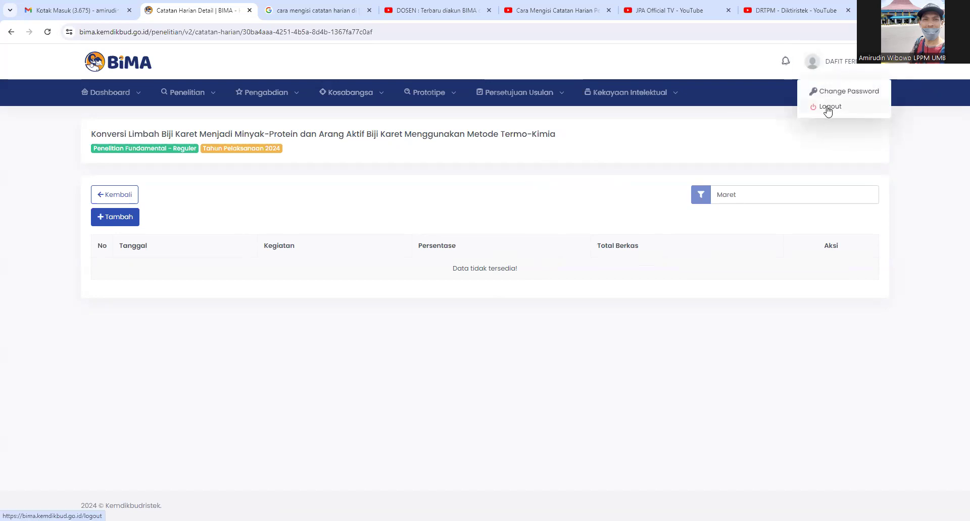
click(853, 112)
click(486, 206)
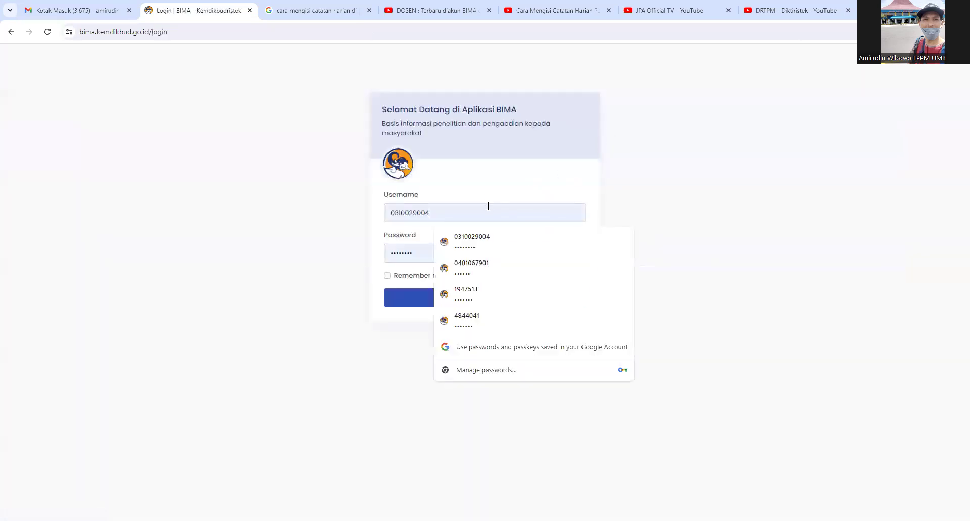
click(504, 268)
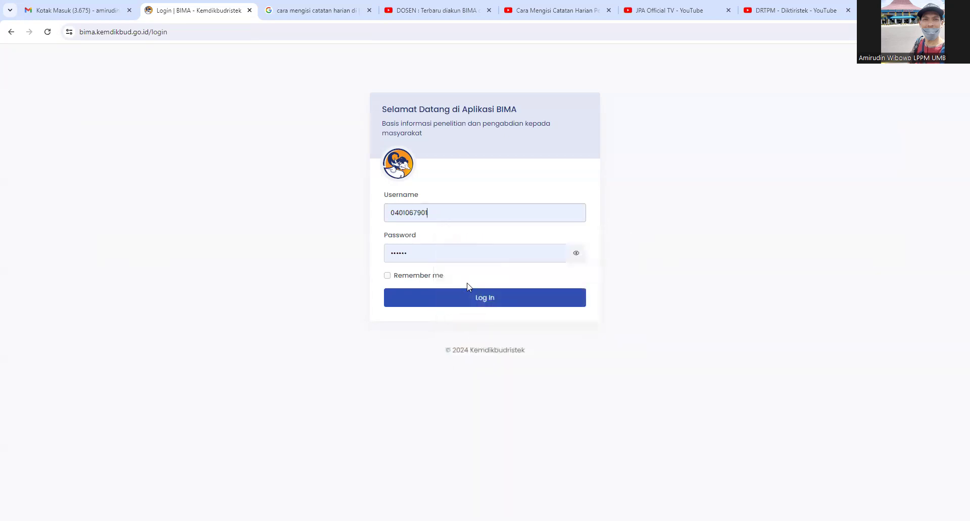
click(464, 296)
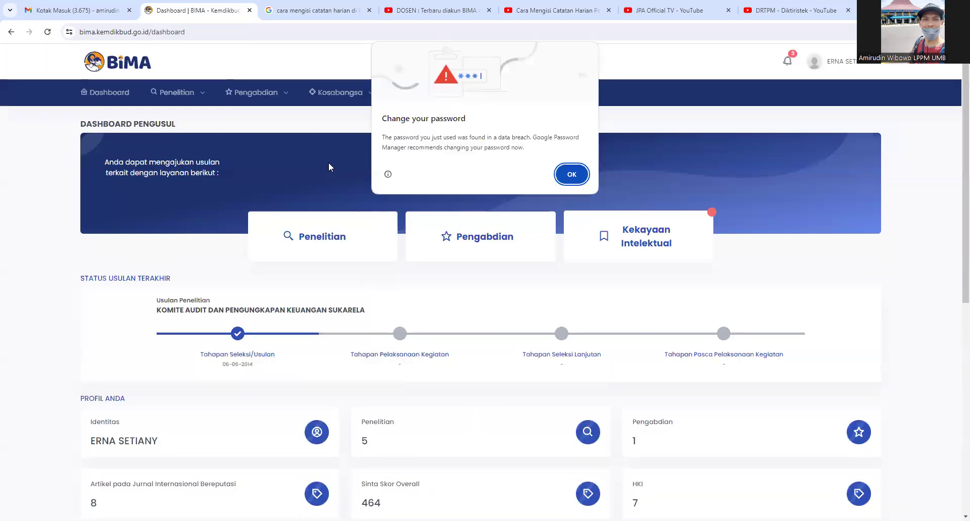
click(570, 174)
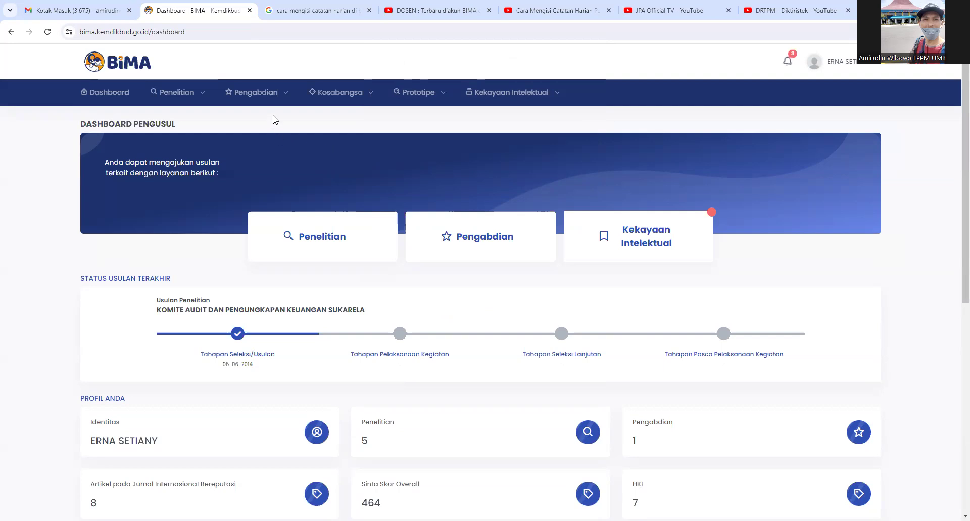
Open the Pengabdian daily notes (Catatan Harian) of the 2024 Pemberdayaan Kemitraan Masyarakat project.
mouse_move(272, 102)
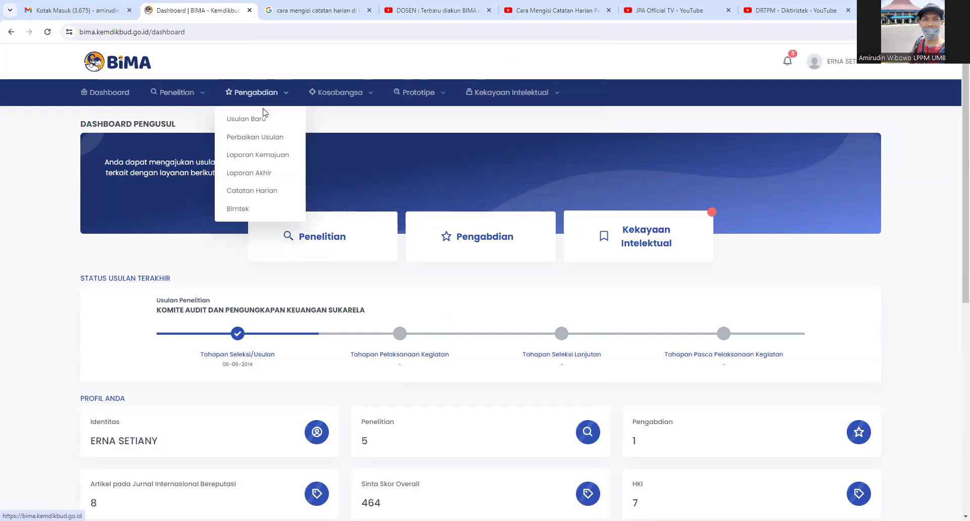
click(260, 191)
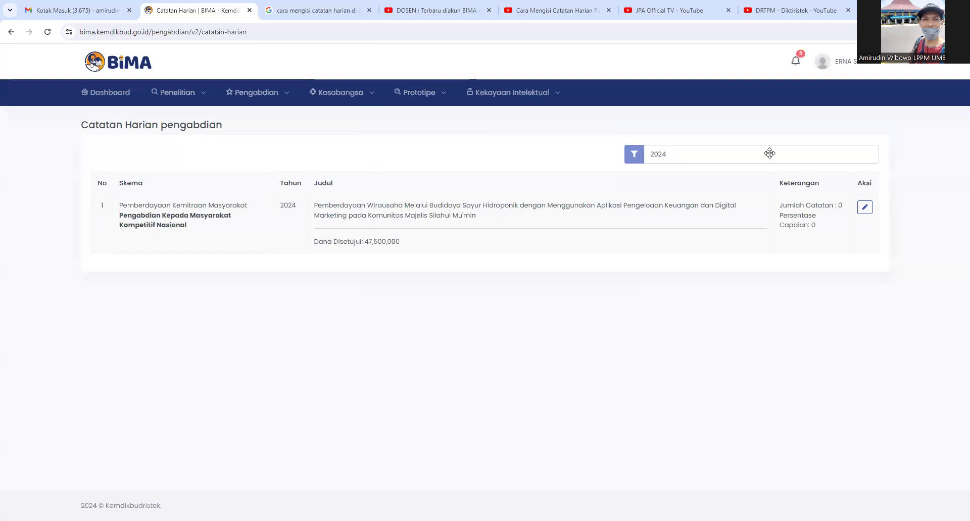
click(865, 208)
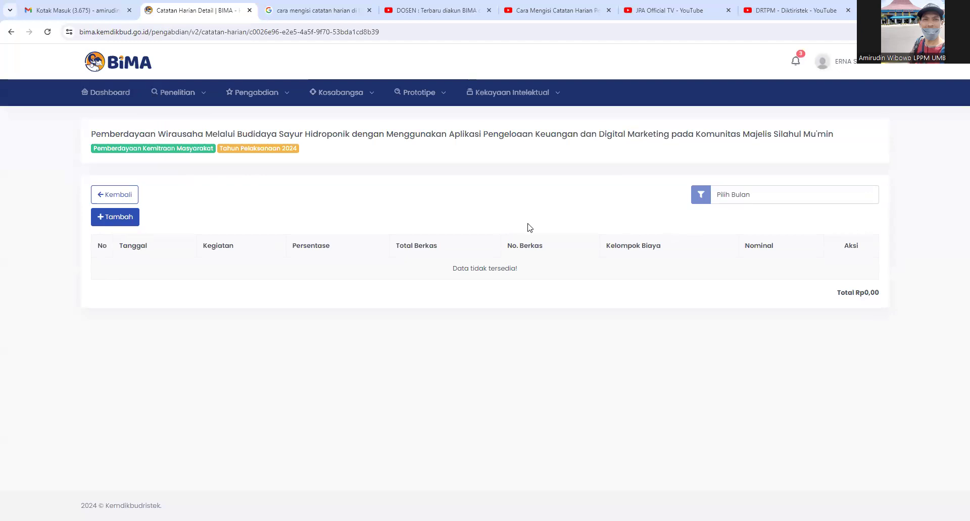
right_click(404, 257)
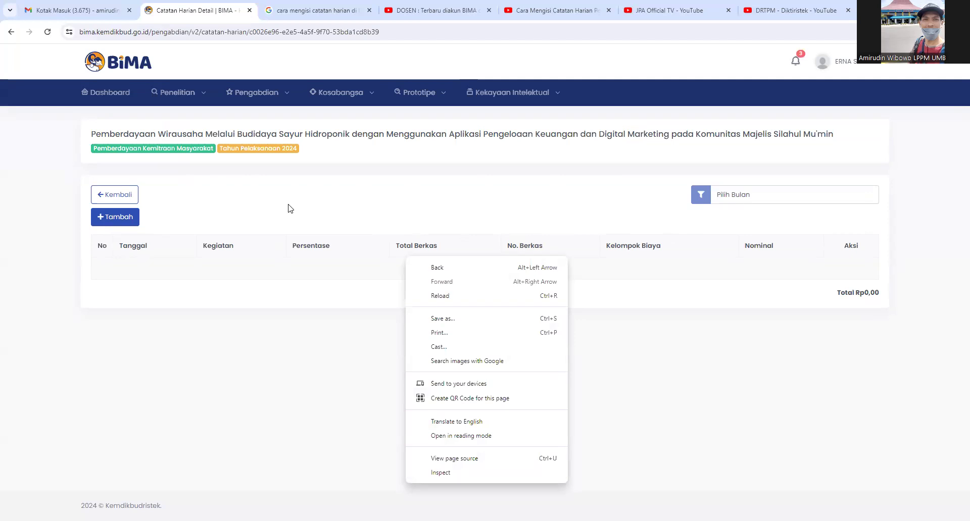
Add a new daily note to the project and set its date to 16/07/2024.
click(117, 215)
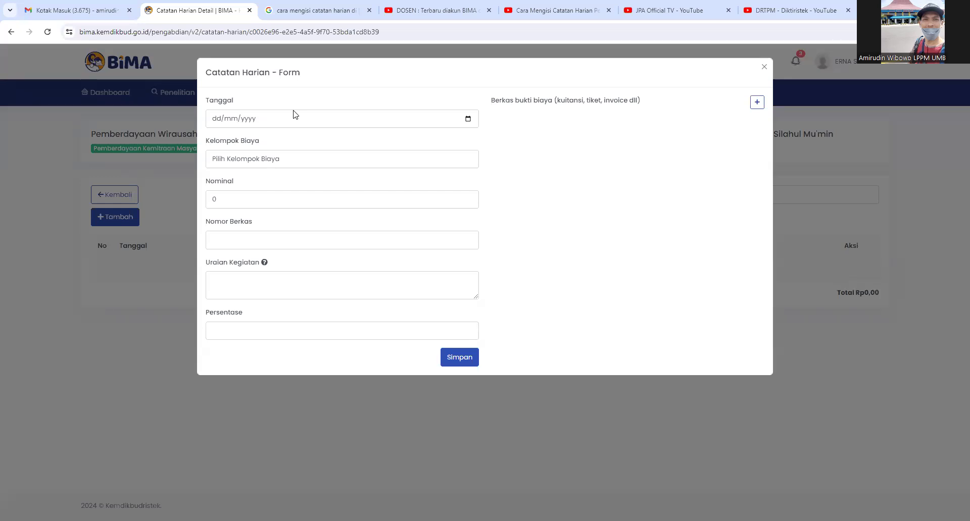
click(471, 122)
click(468, 120)
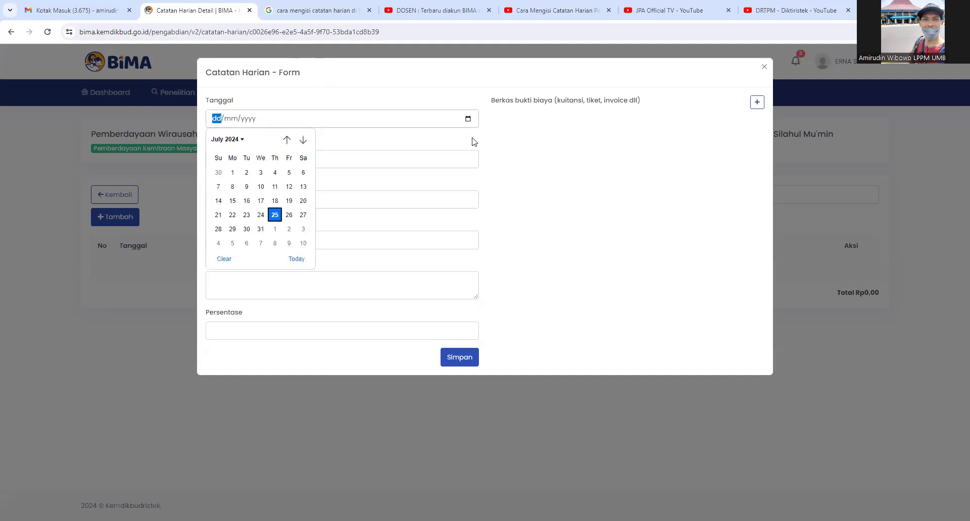
click(543, 147)
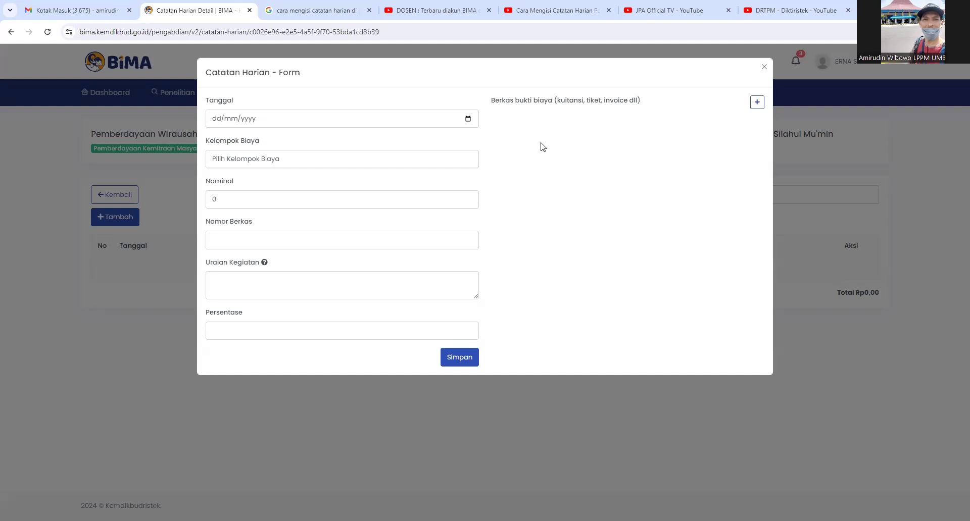
click(469, 125)
click(467, 119)
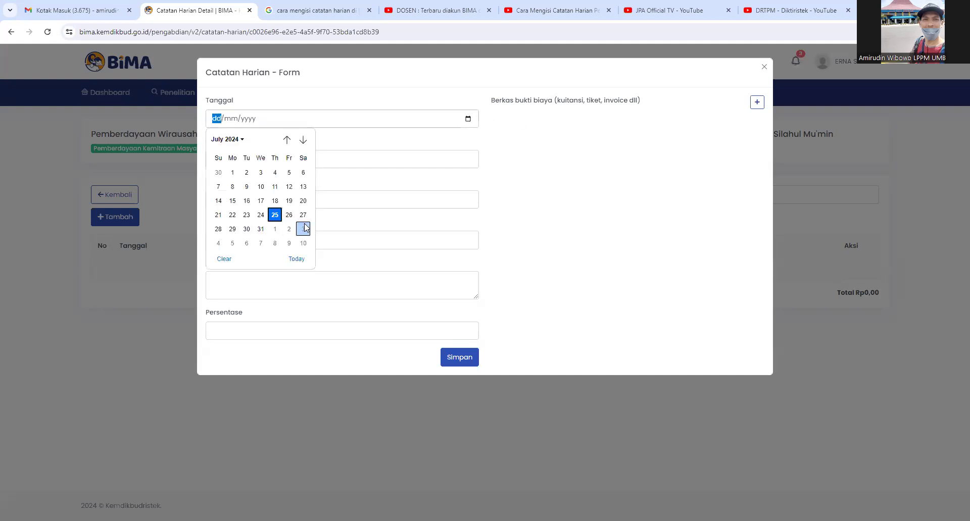
click(247, 201)
Set the note's cost group to Biaya Lainnya, its Nominal to 20.000 and its Nomor Berkas to 001.
click(306, 165)
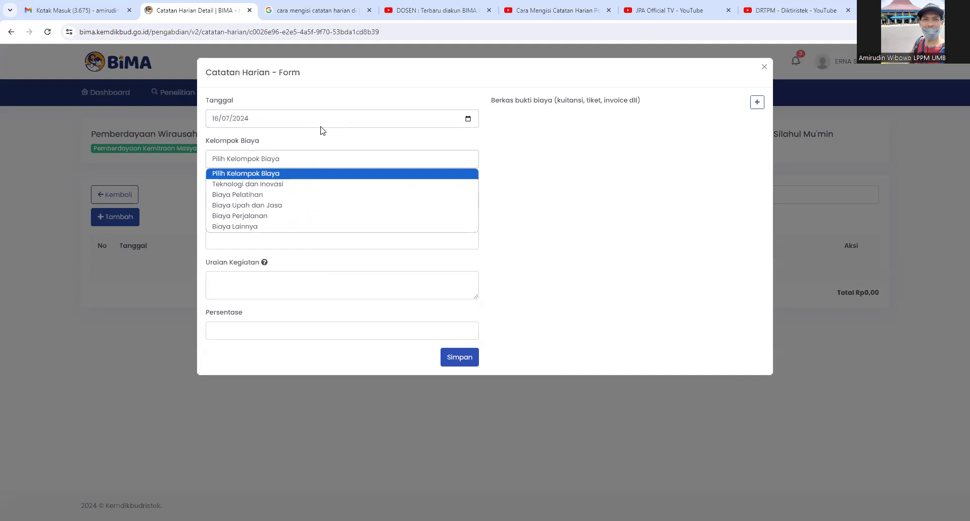
click(283, 228)
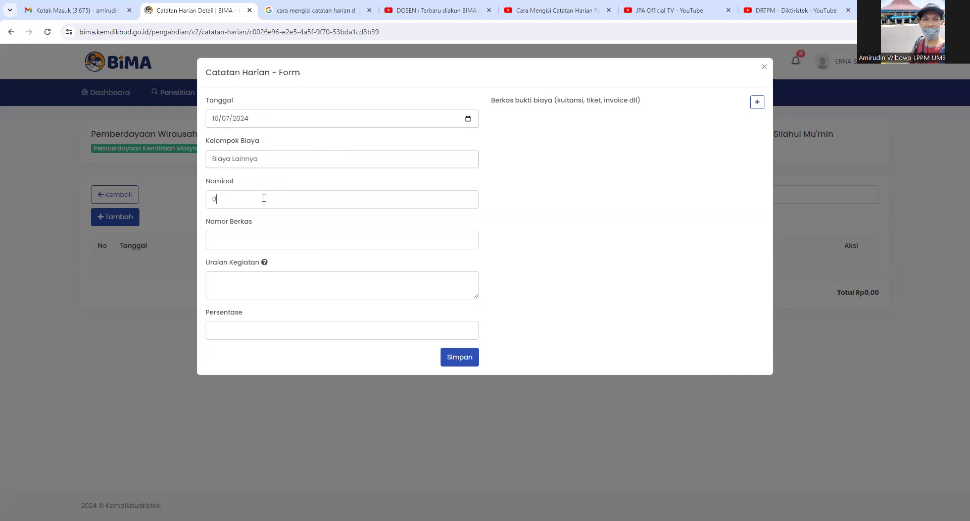
click(264, 193)
text(20.000)
click(274, 233)
text(01)
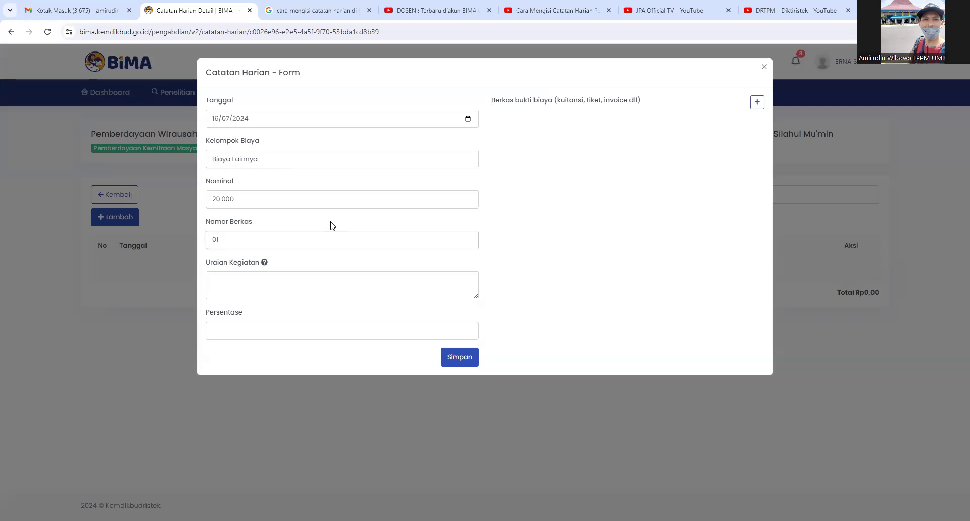
text(0010002)
double_click(286, 239)
text(001)
Describe the activity as "Tanda Tangan Kontrak Turunan PPM" and set its percentage to 100.
text(Tanda)
text( Tangan K)
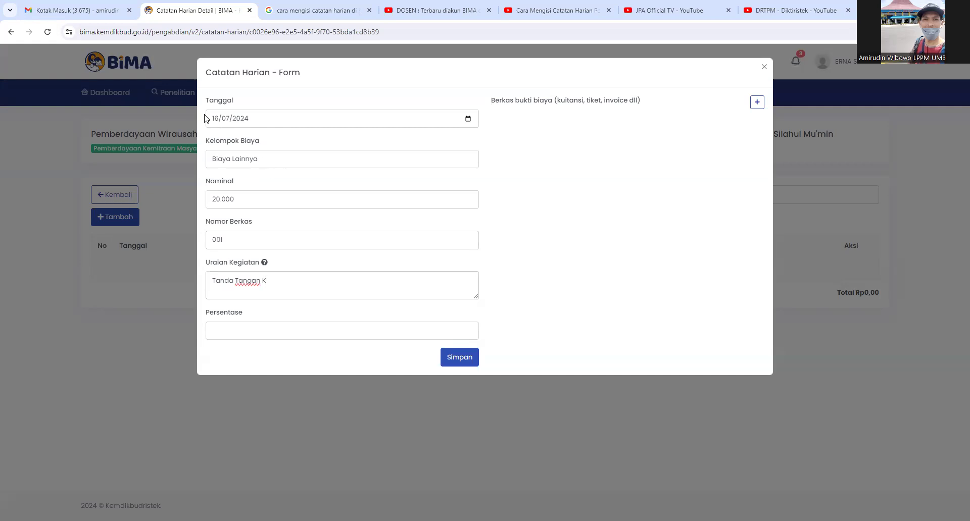
text(ontrak Penelitian)
key(ctrl+a)
key(Right)
key(ctrl+shift+Left)
text(p)
text(Turunan PP)
text(M)
click(216, 324)
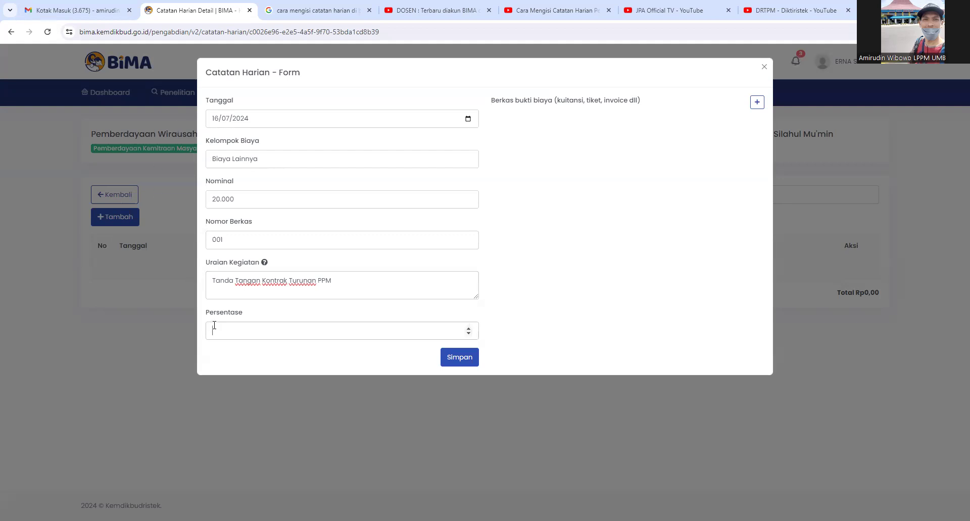
text(100)
Change the note's cost group to Teknologi dan Inovasi.
click(300, 192)
click(299, 158)
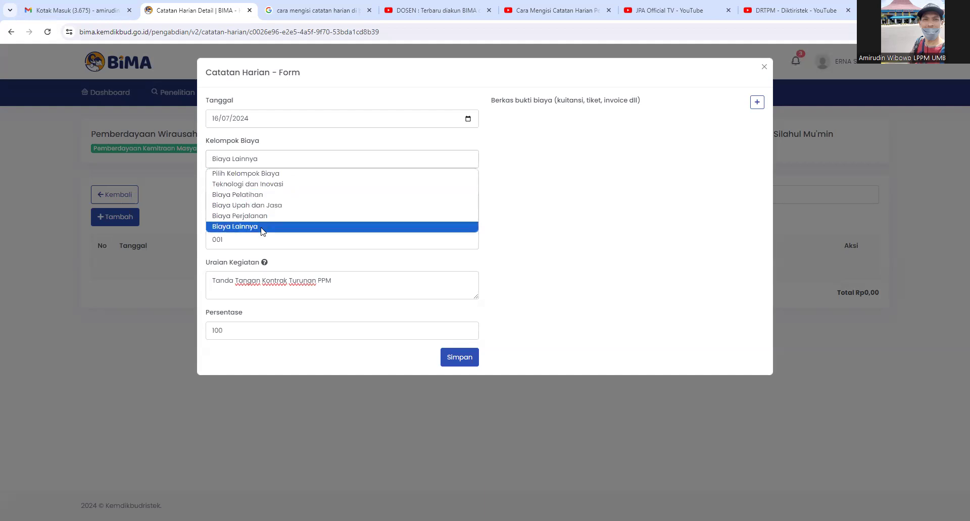
click(284, 185)
double_click(270, 199)
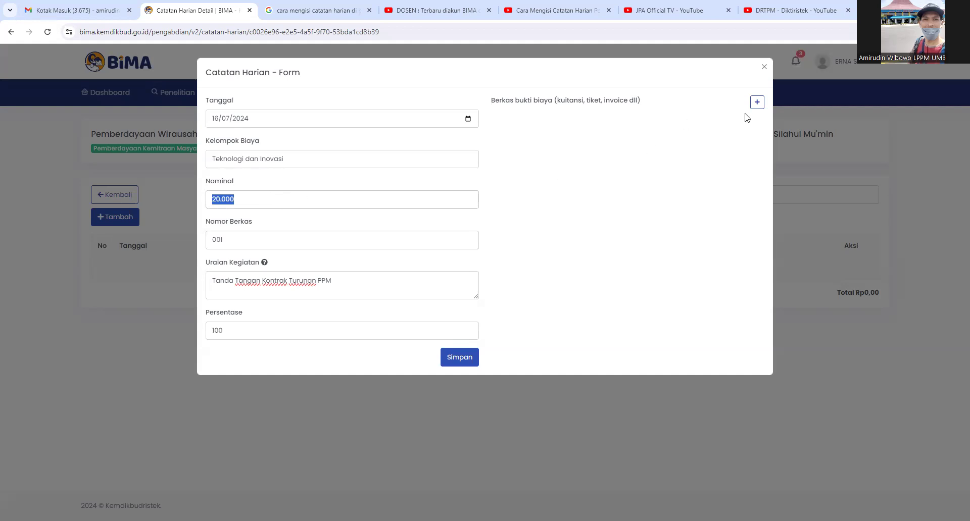
Attach the PDFs 2018 and 2019 from the 00 HIBAH folder as cost evidence and save the note.
click(757, 103)
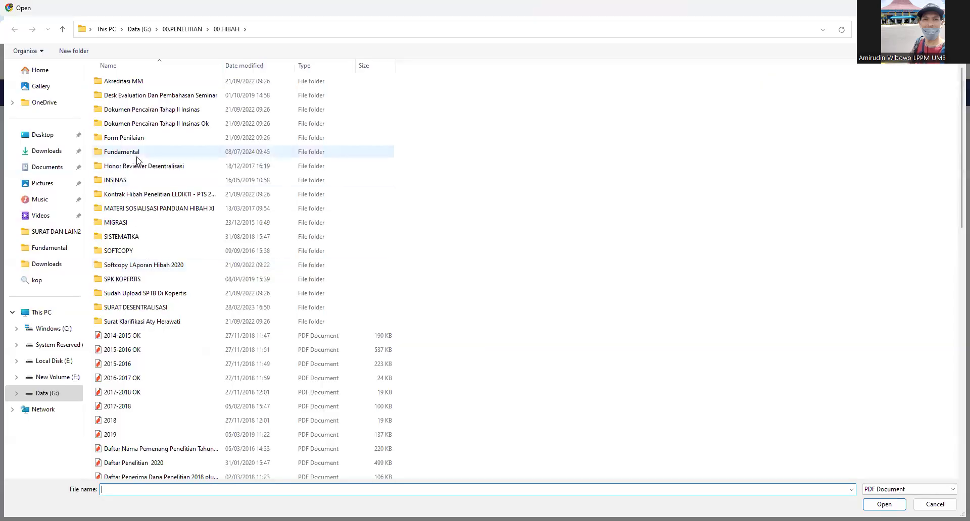
double_click(115, 421)
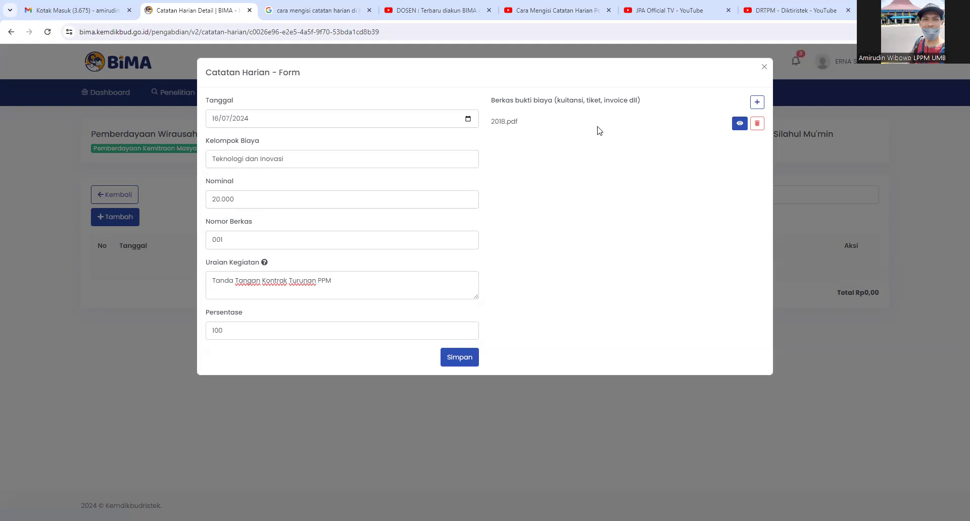
click(757, 105)
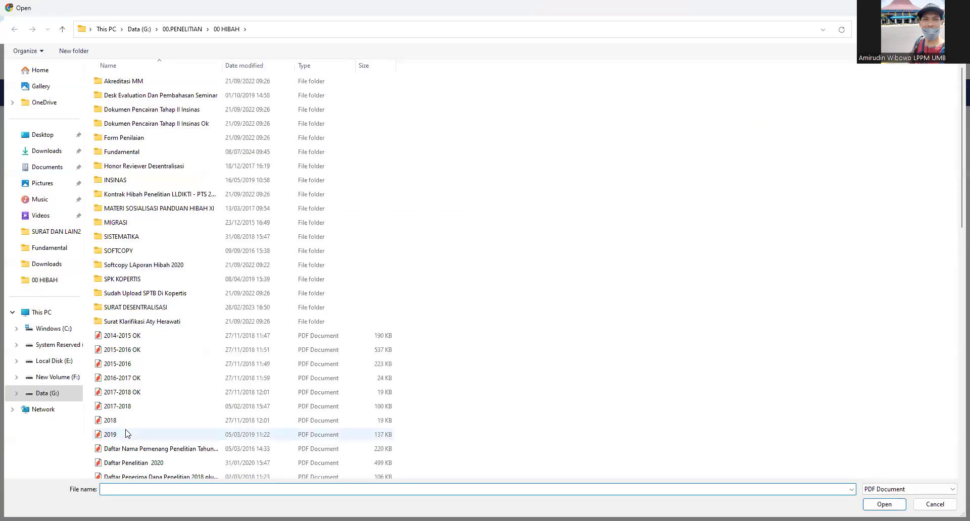
click(126, 434)
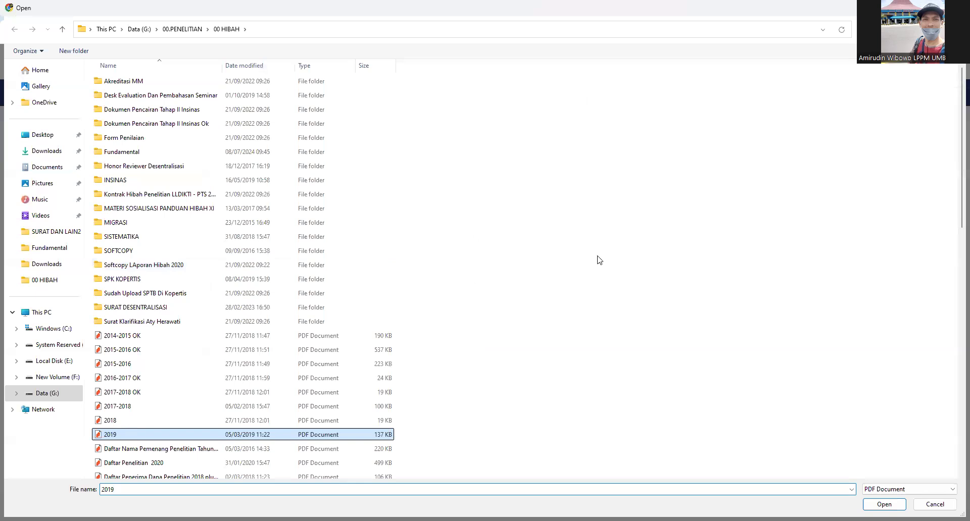
key(Return)
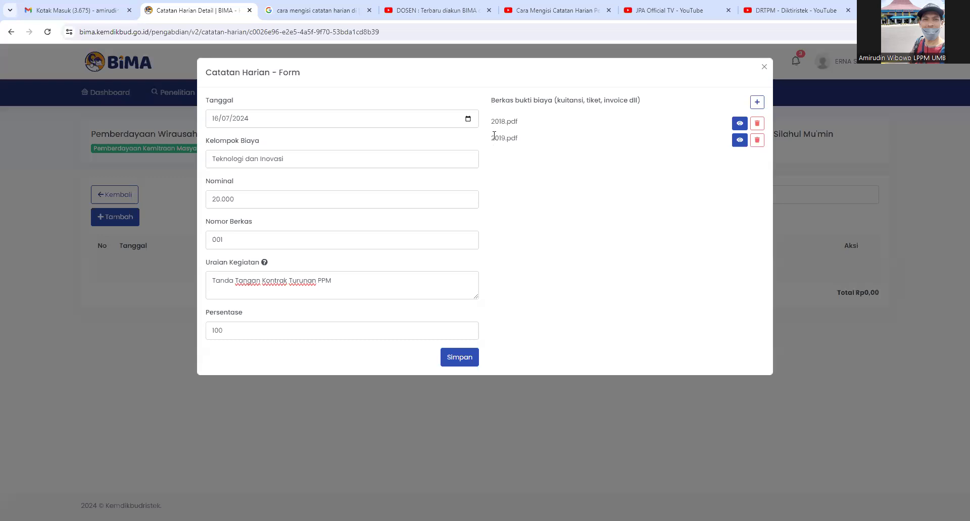
click(469, 362)
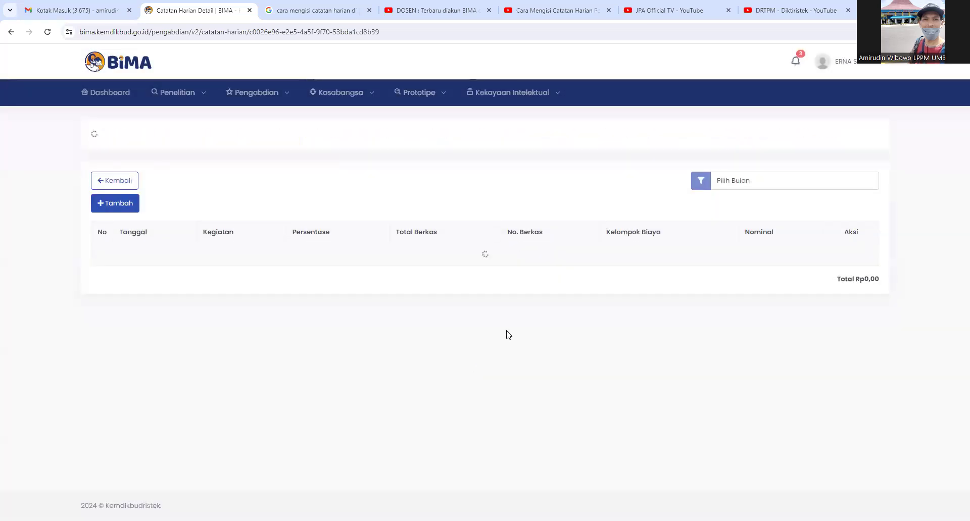
Check the saved note under the month filters Juli and Maret, leaving the list filtered by Juli.
click(753, 199)
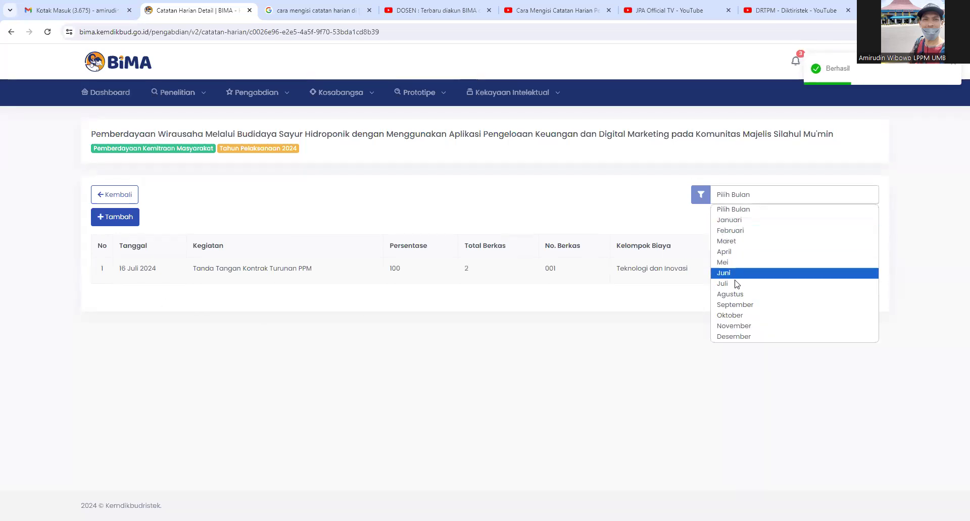
click(733, 284)
click(753, 195)
click(752, 241)
click(816, 201)
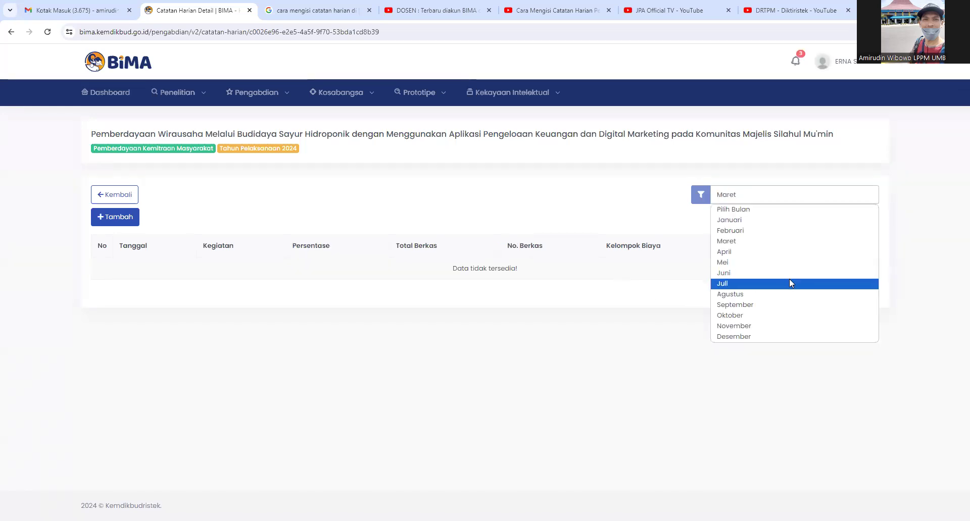
click(789, 279)
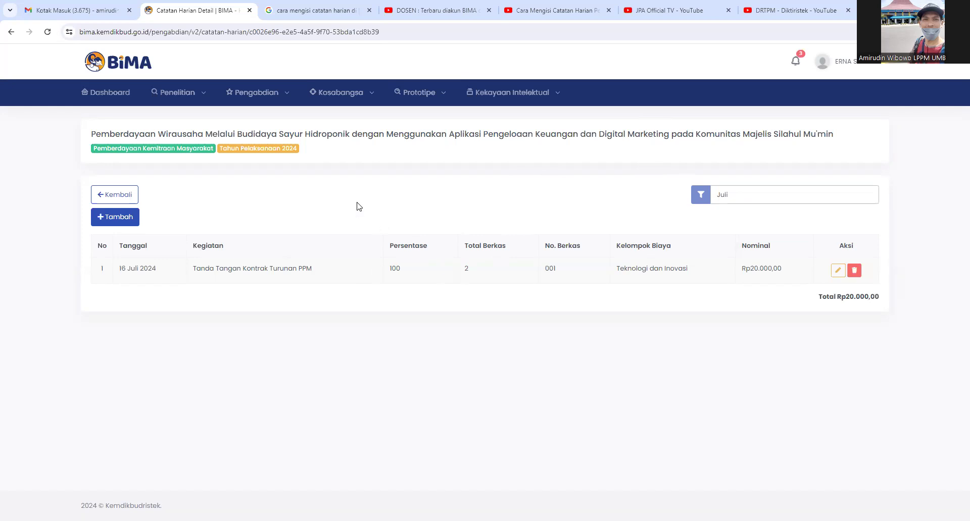
Open the final reports page (Laporan Akhir) for Pengabdian.
click(239, 94)
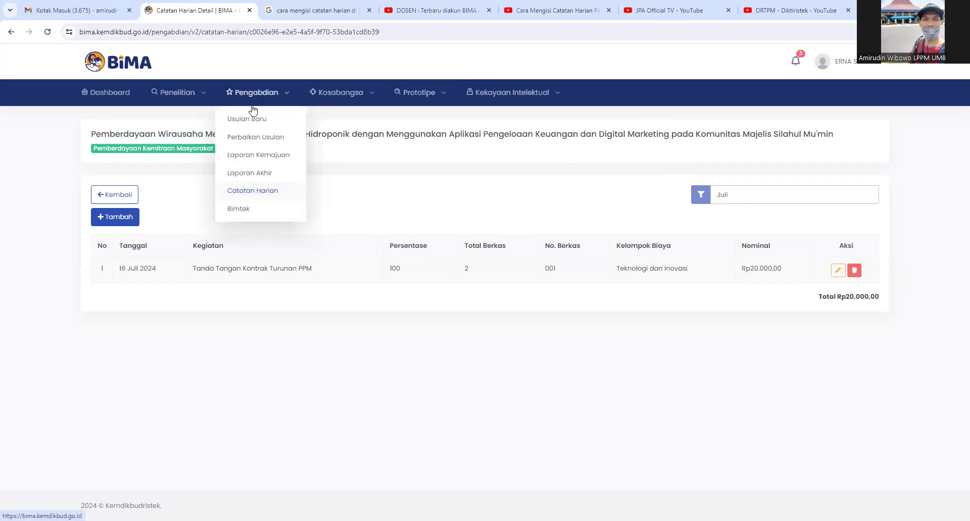
click(257, 177)
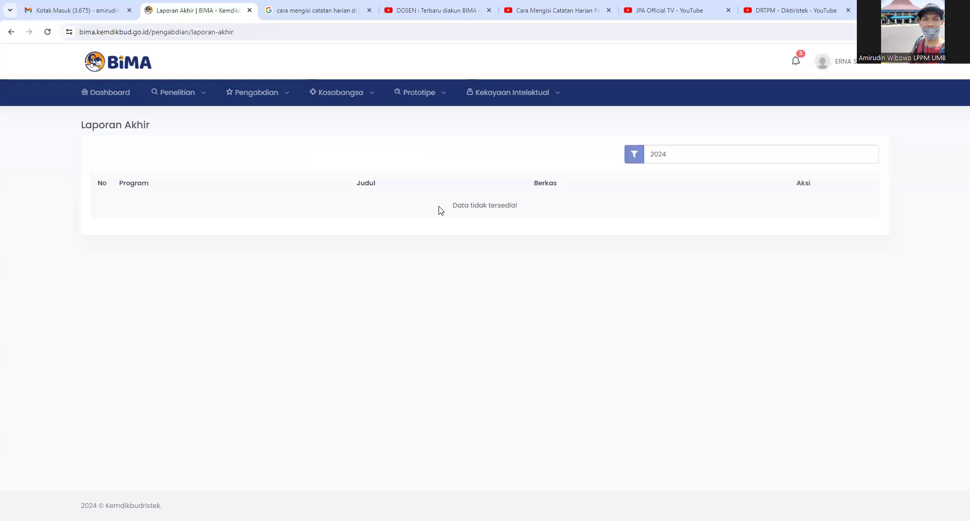